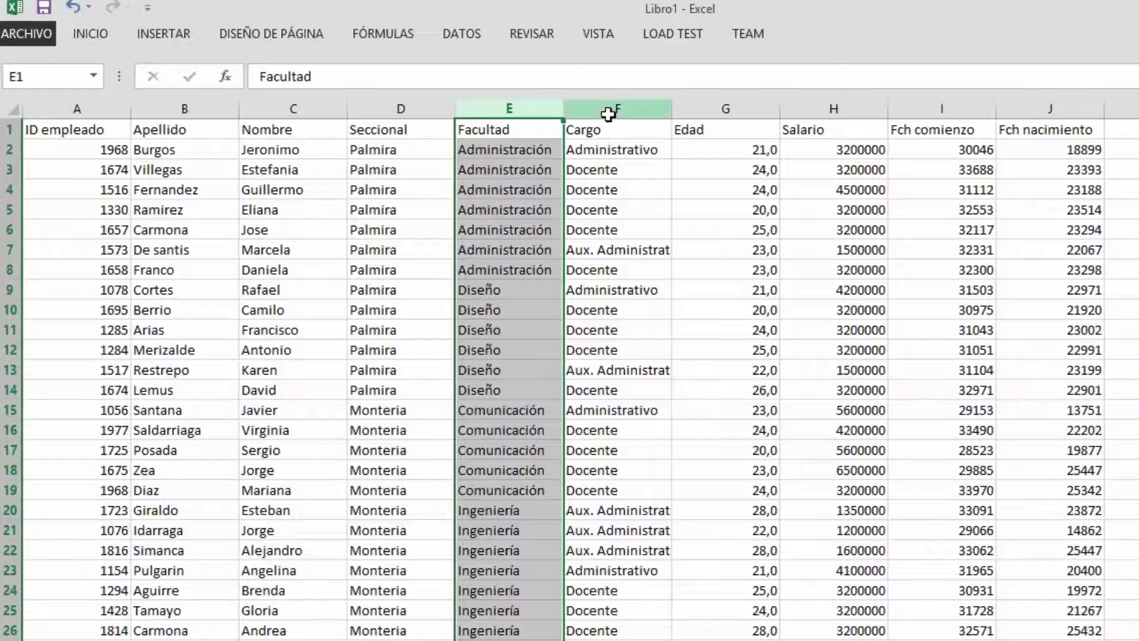
Examine the employee list's columns from Cargo through Fch nacimiento, including Edad, Salario and Fch comienzo
left_click(605, 109)
left_click(734, 110)
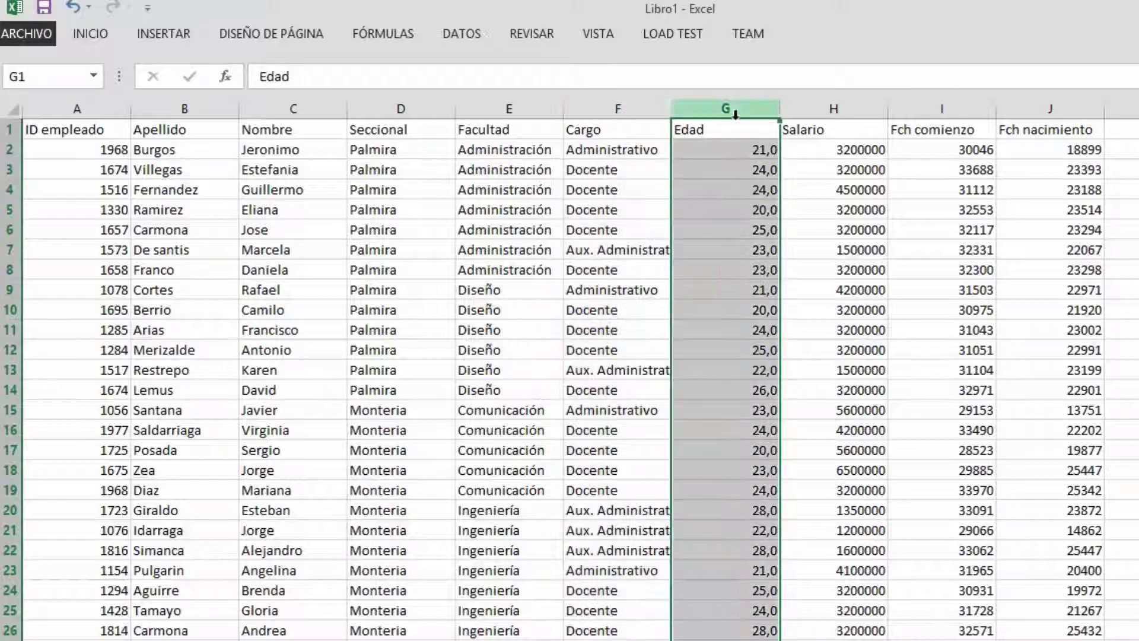
left_click(873, 107)
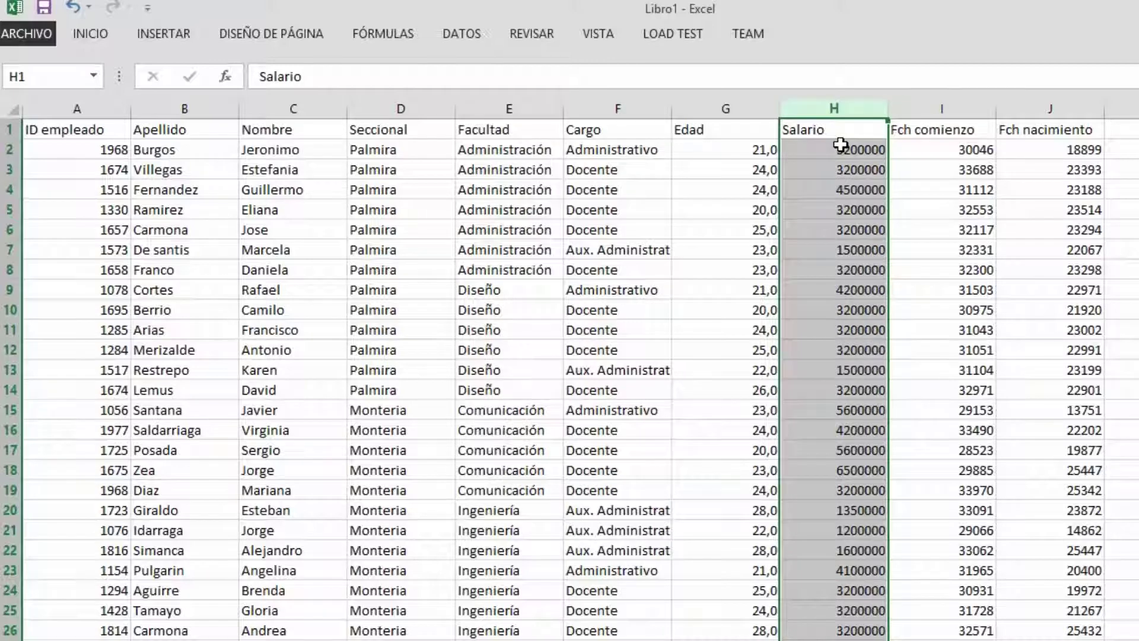
left_click(79, 131)
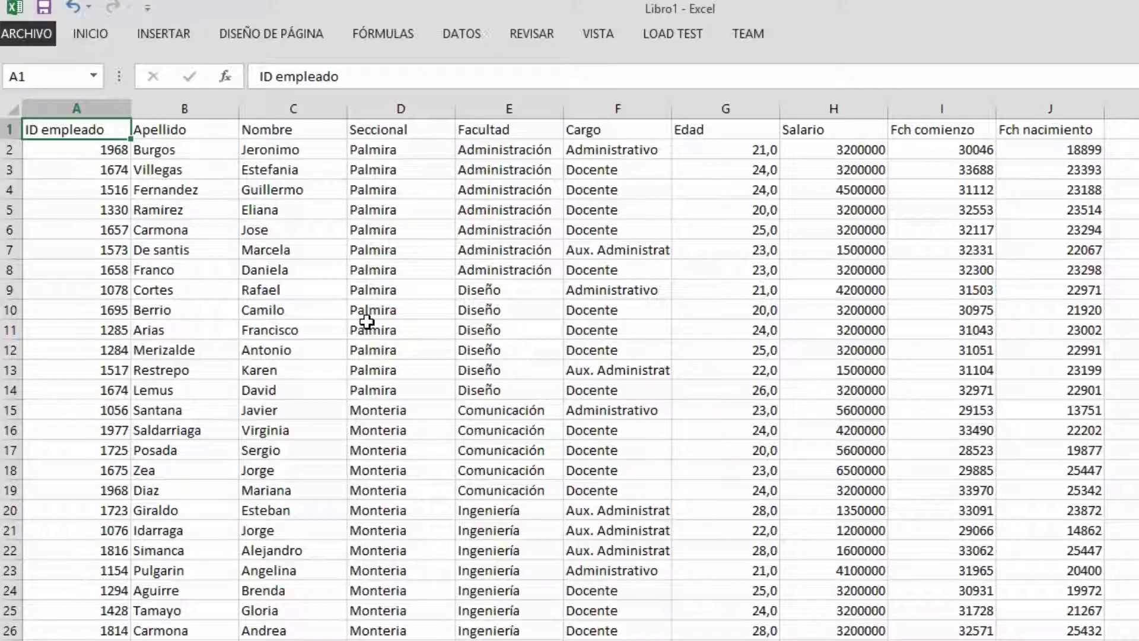
left_click(852, 107)
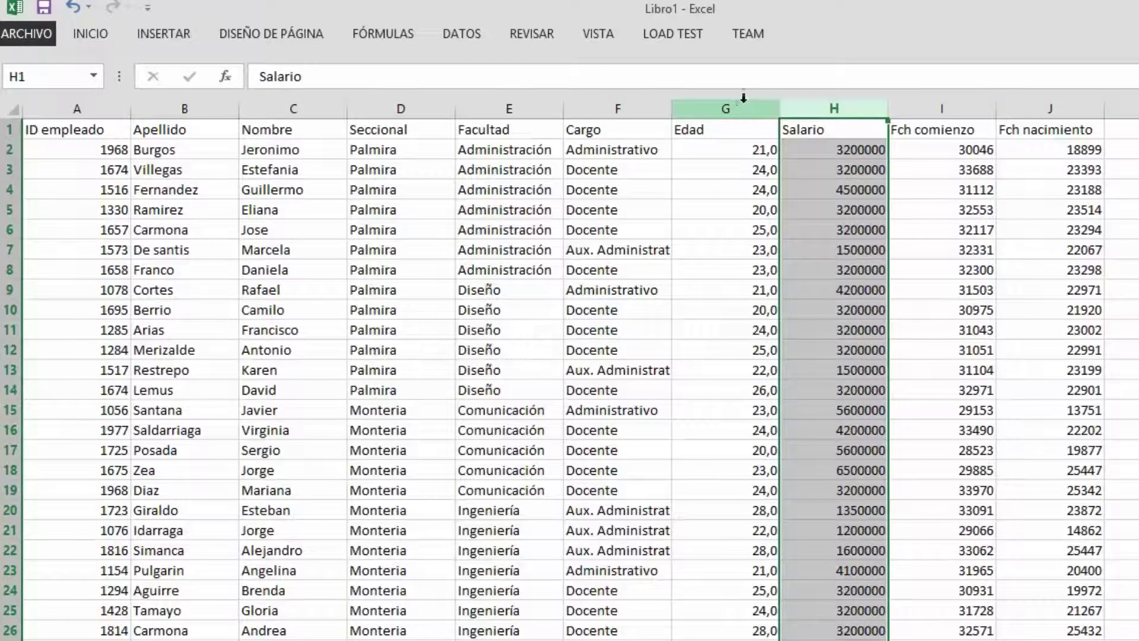
left_click(742, 108)
left_click(830, 108)
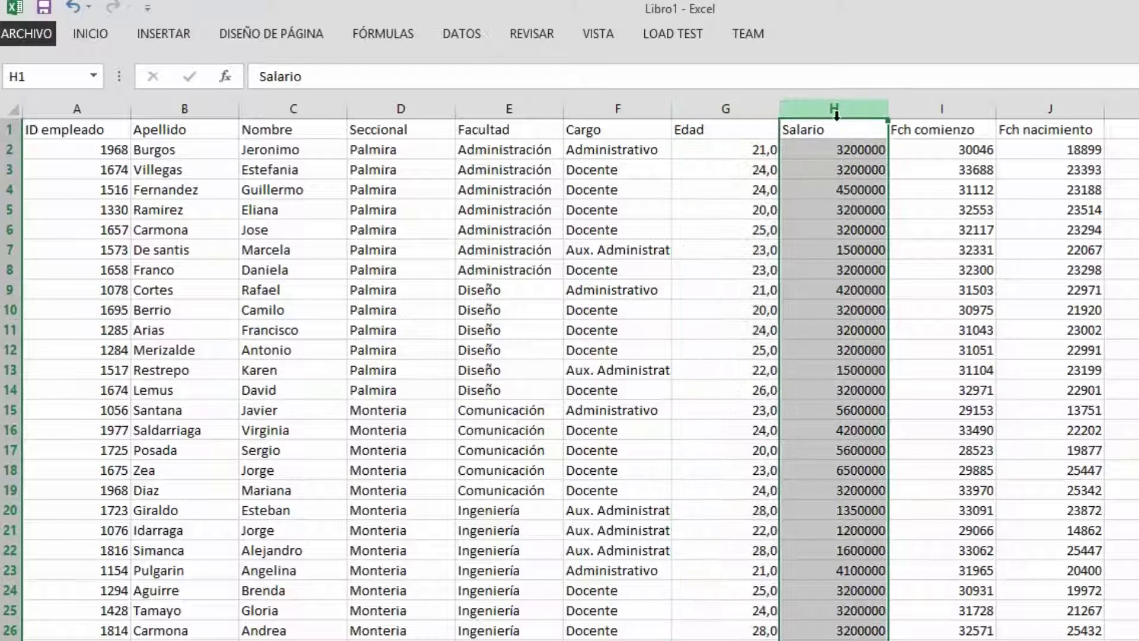
left_click(915, 101)
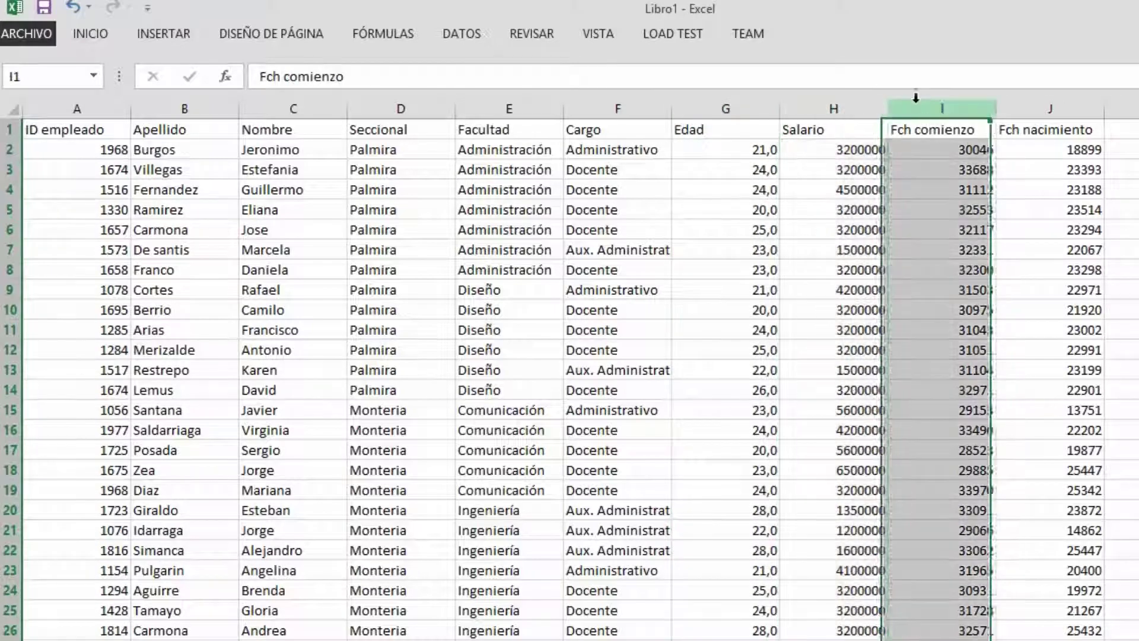
left_click(1035, 107)
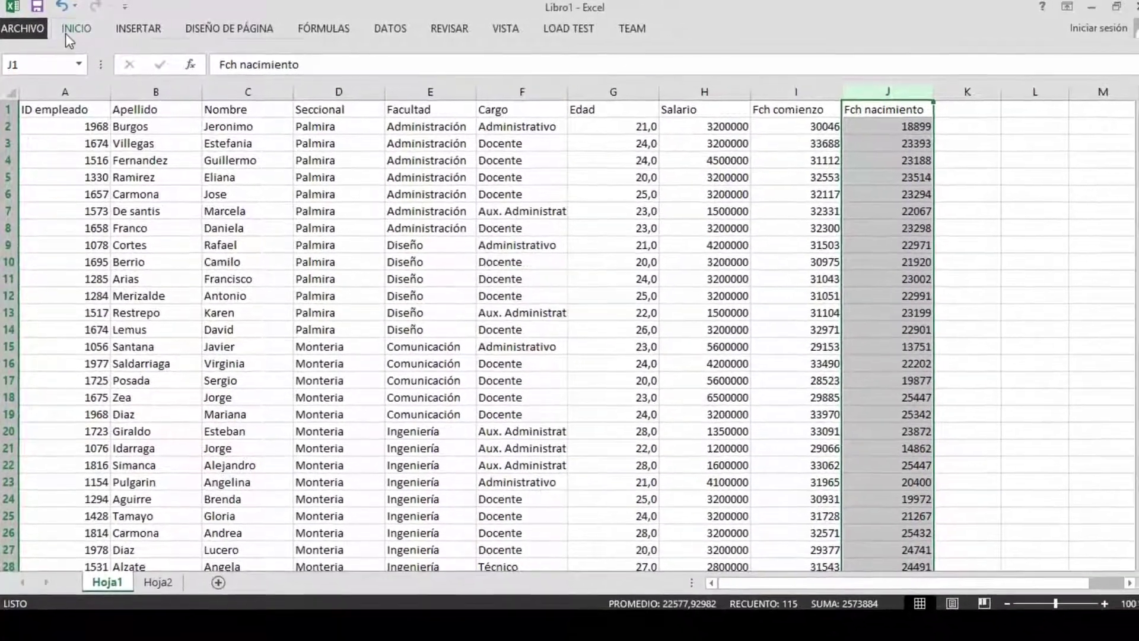
Display the Inicio commands and keep the ribbon permanently expanded
left_click(67, 31)
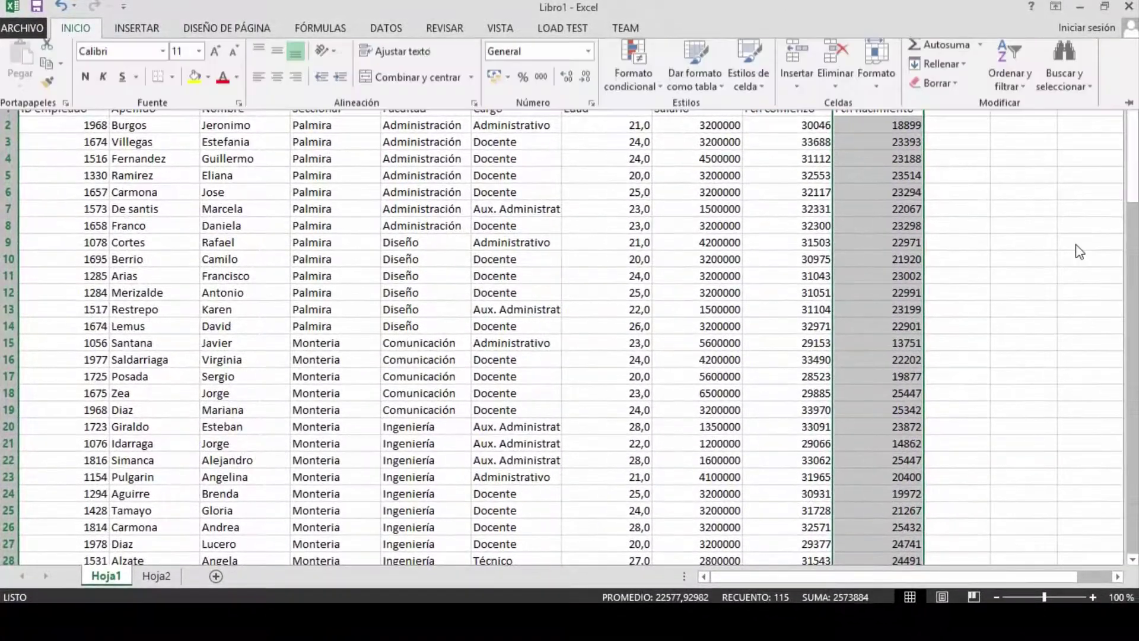
left_click(1129, 111)
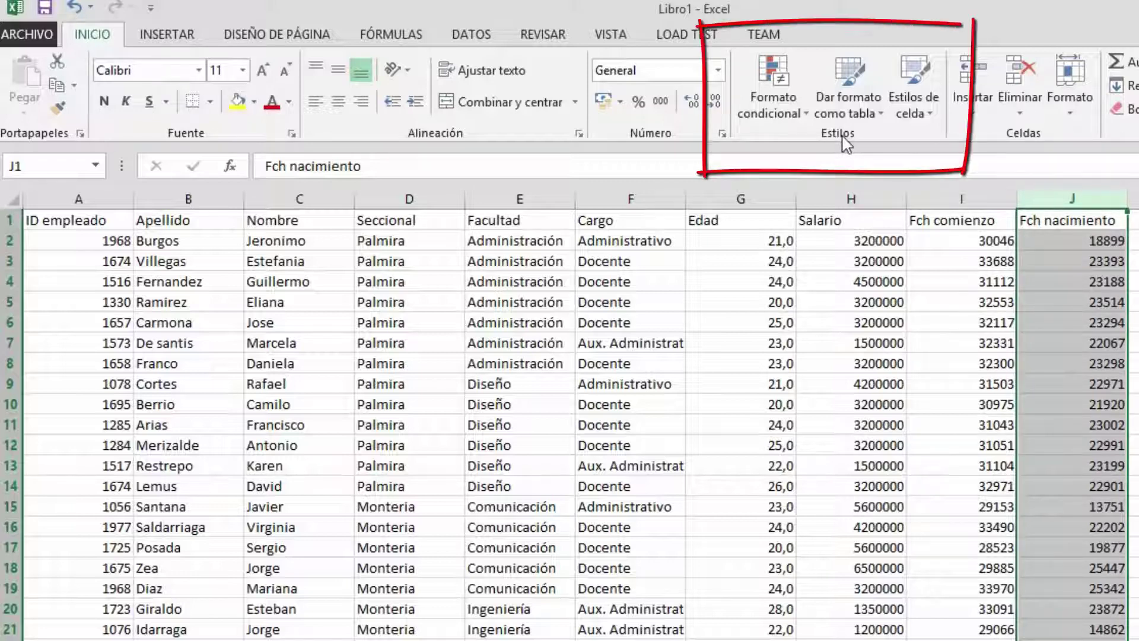
left_click(854, 106)
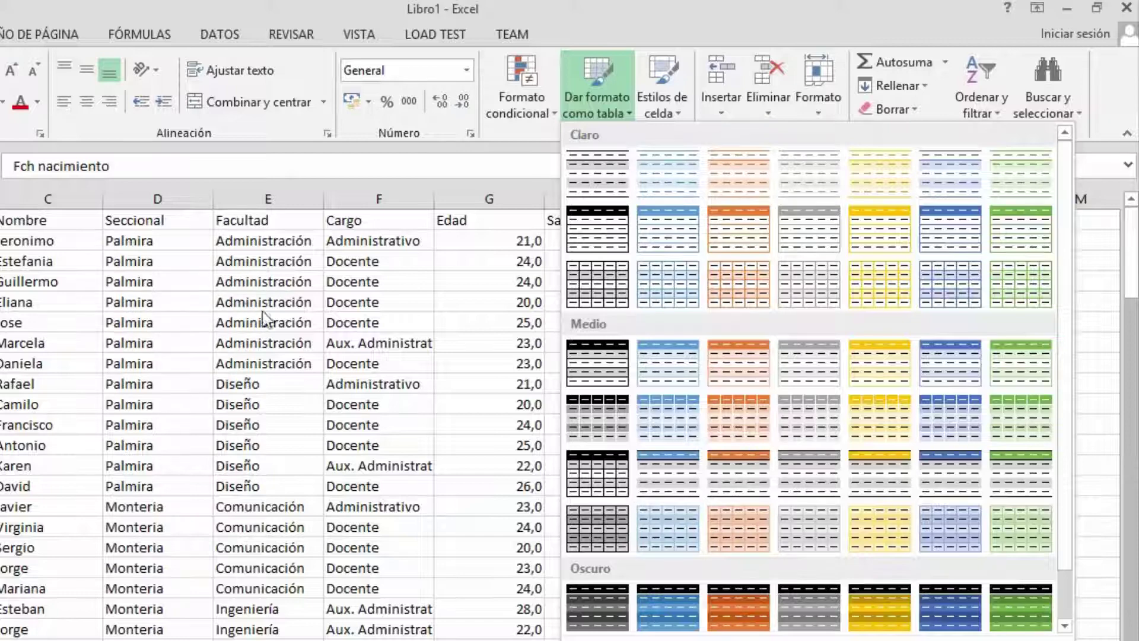
left_click(323, 362)
left_click(593, 308)
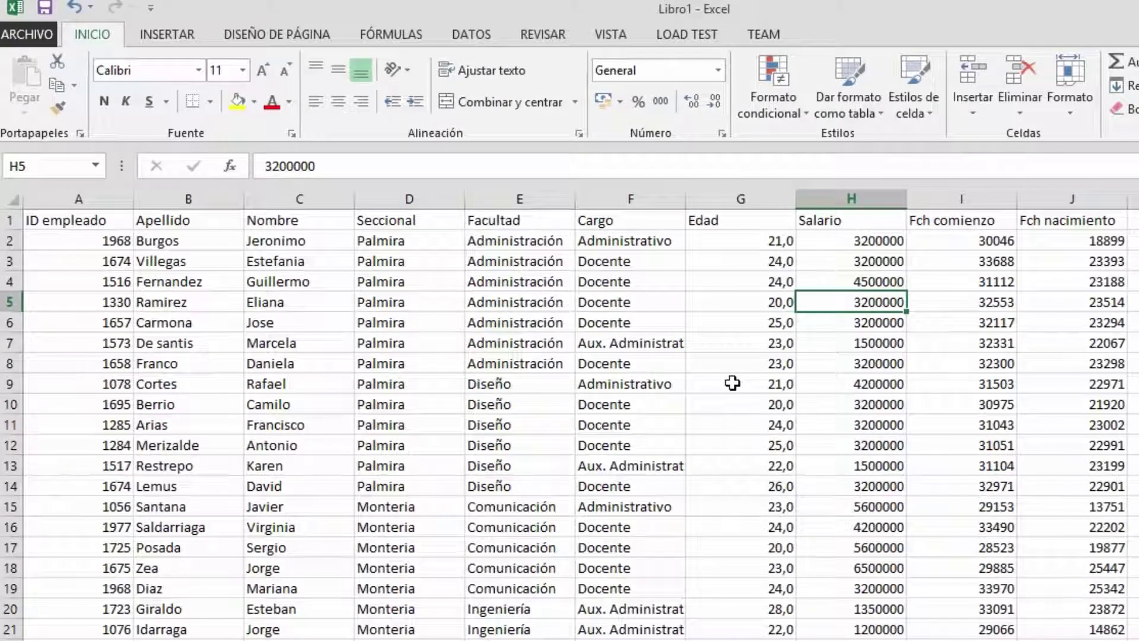
Select the employee data as whole columns A to J, and as a cell range starting at A1
left_click(100, 197)
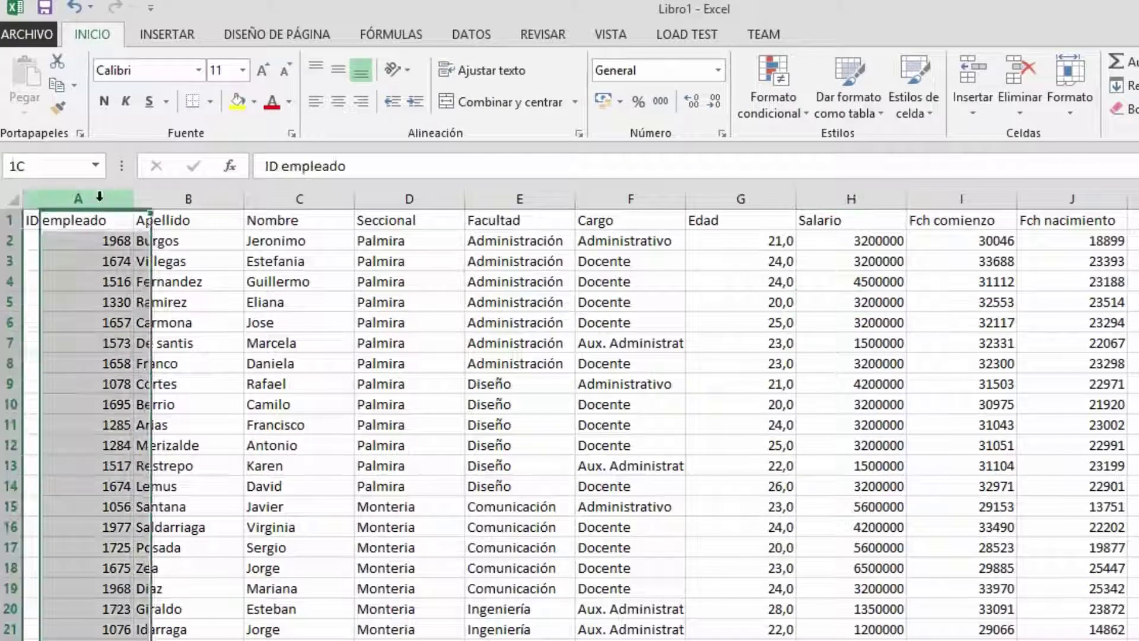
left_click_drag(99, 197, 1070, 212)
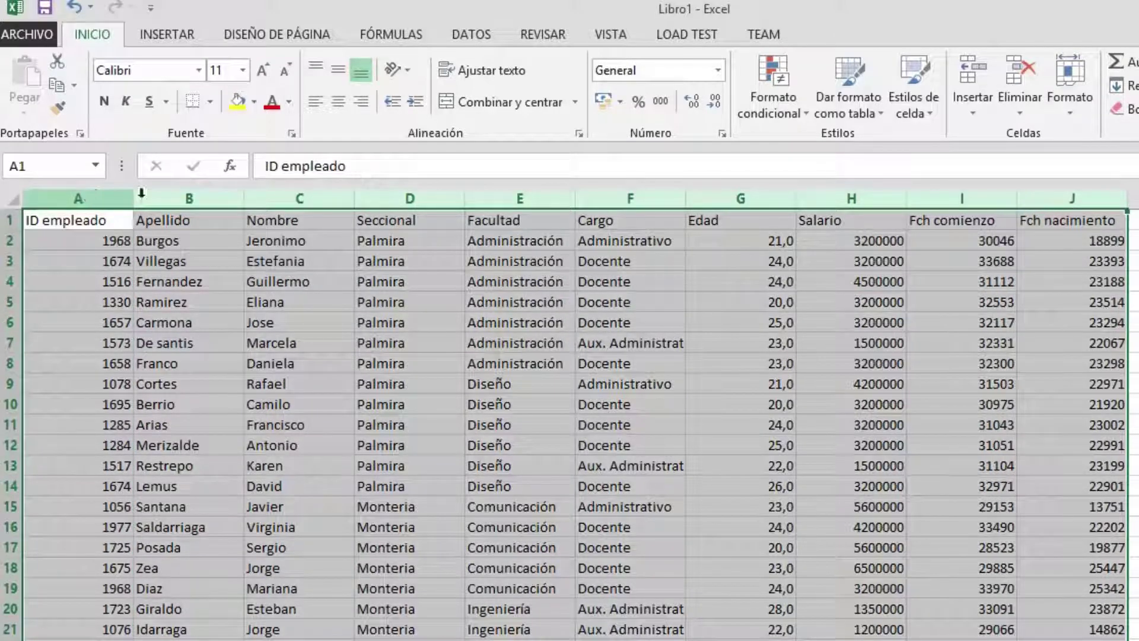
left_click(79, 220)
left_click_drag(79, 220, 1064, 444)
left_click_drag(1068, 491, 1070, 631)
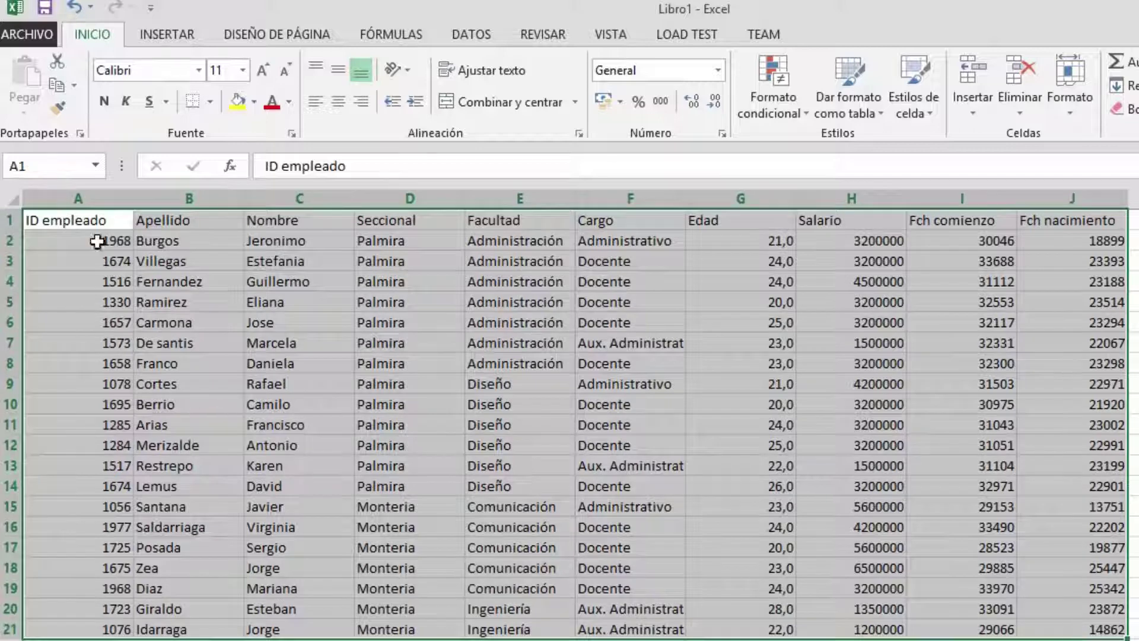
Format columns A to J as a table with headers, using the first orange style in the Medio group
left_click_drag(90, 195, 1082, 226)
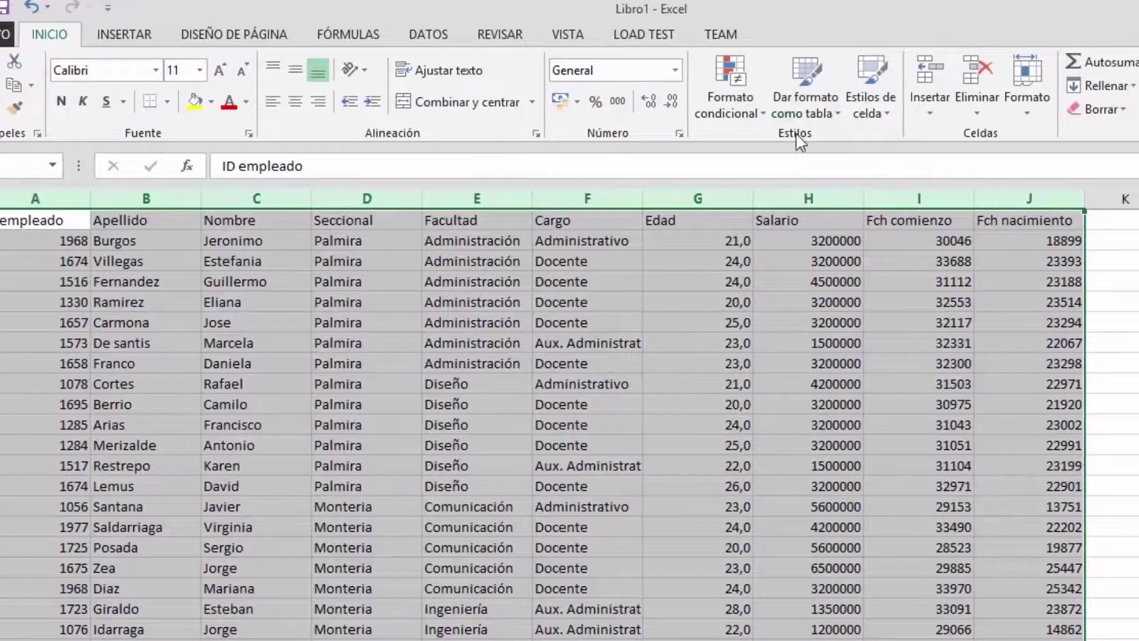
left_click(804, 80)
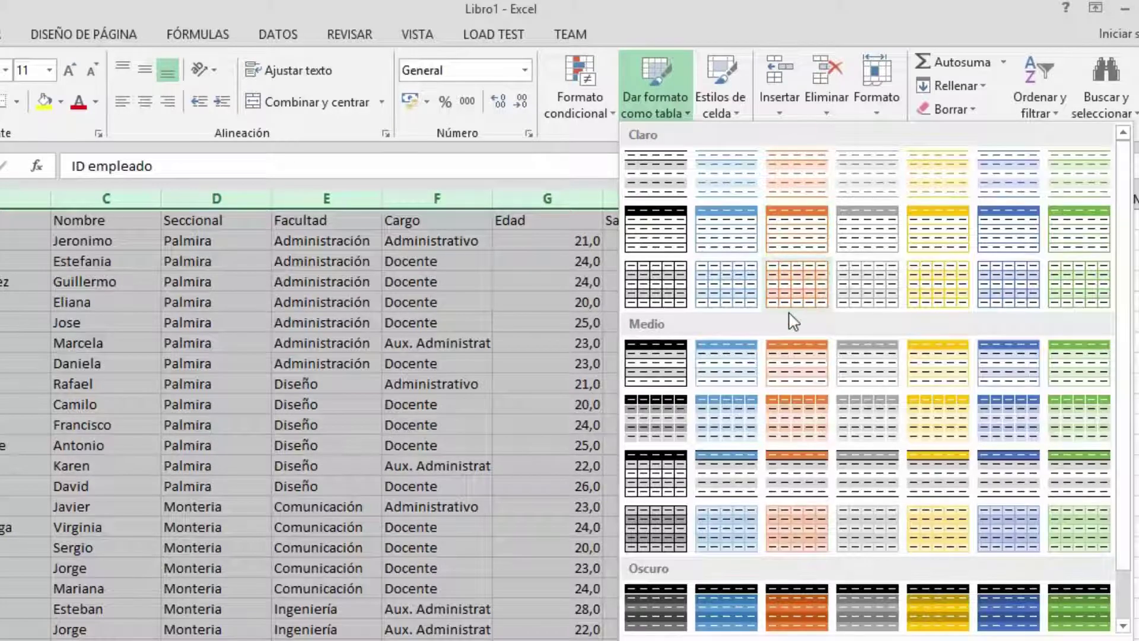
left_click(787, 356)
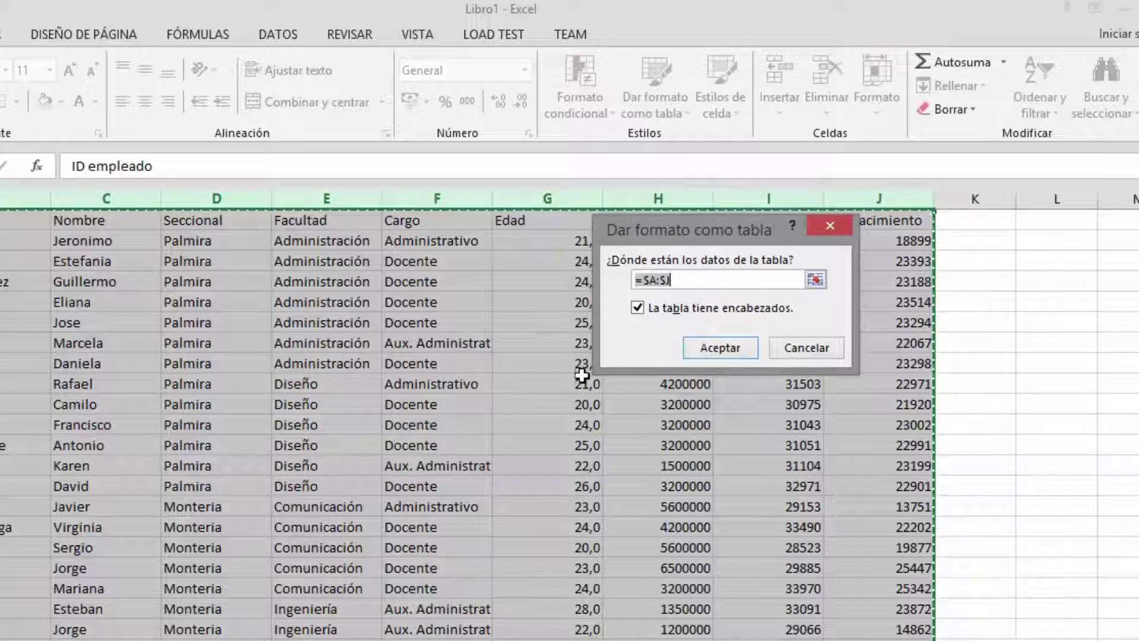
left_click(720, 347)
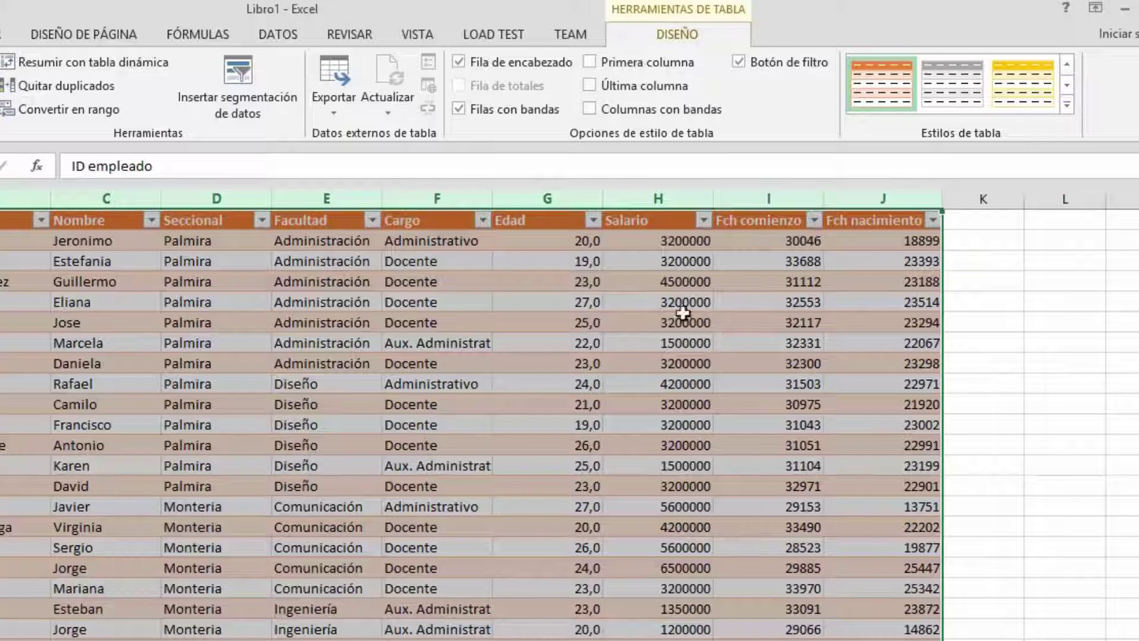
left_click(655, 279)
left_click(553, 207)
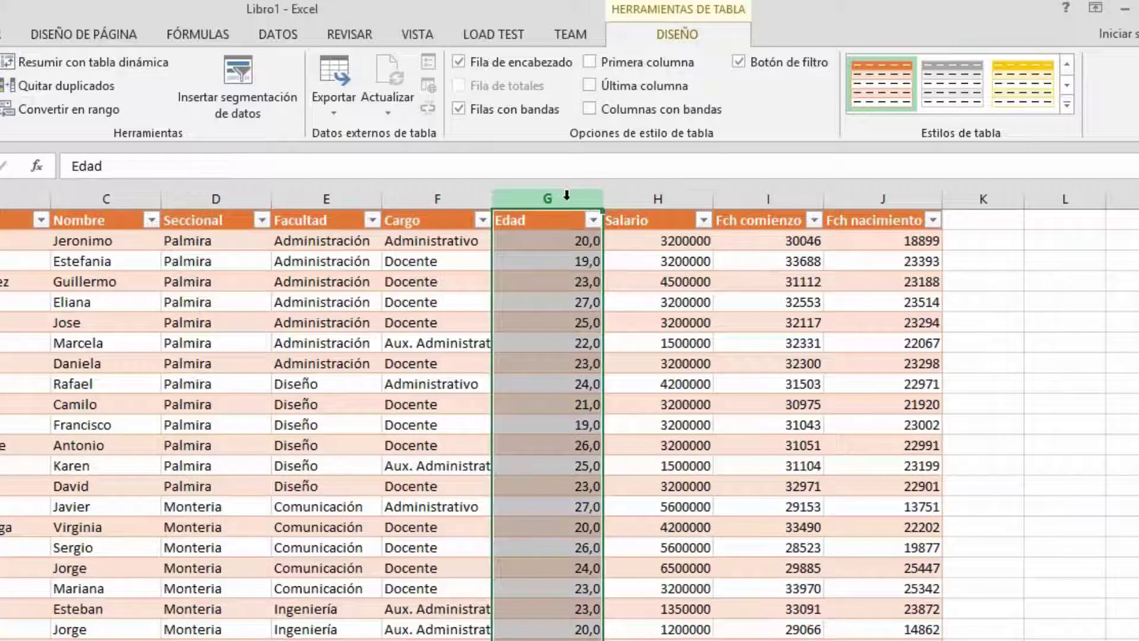
left_click(635, 198)
left_click(749, 199)
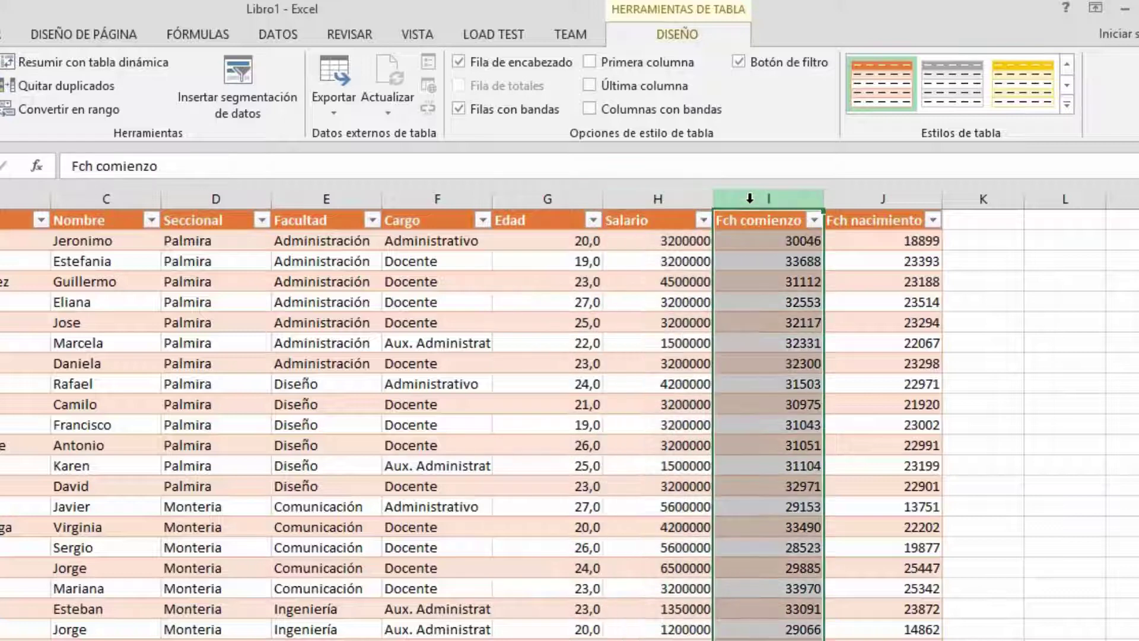
left_click(837, 198)
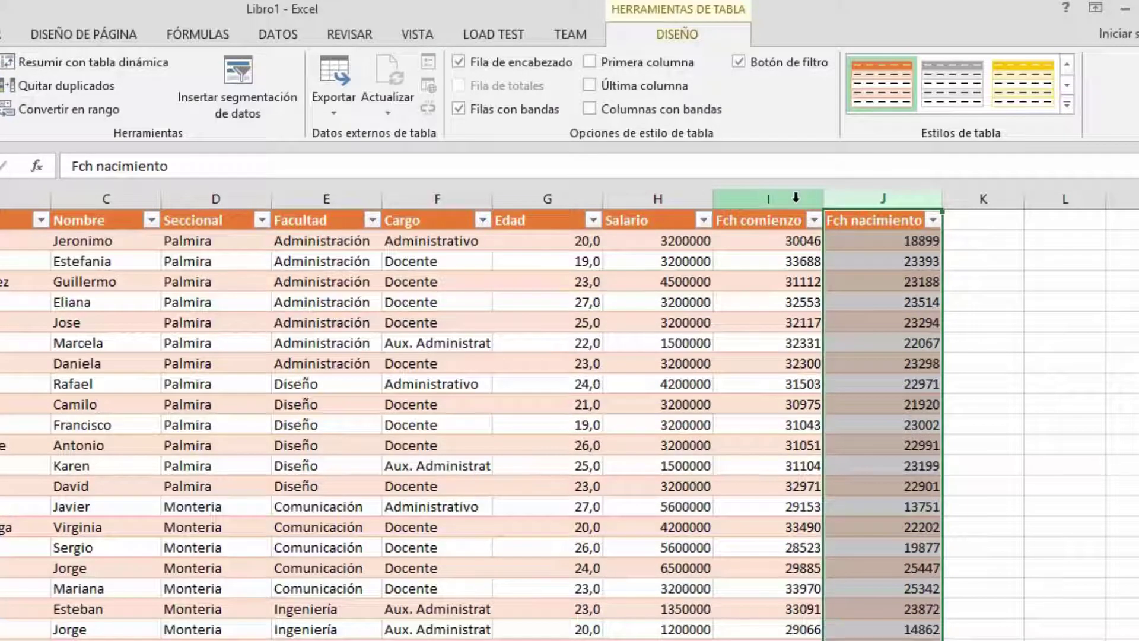
Open the number format settings for the Salario column and choose the Moneda category
left_click(647, 195)
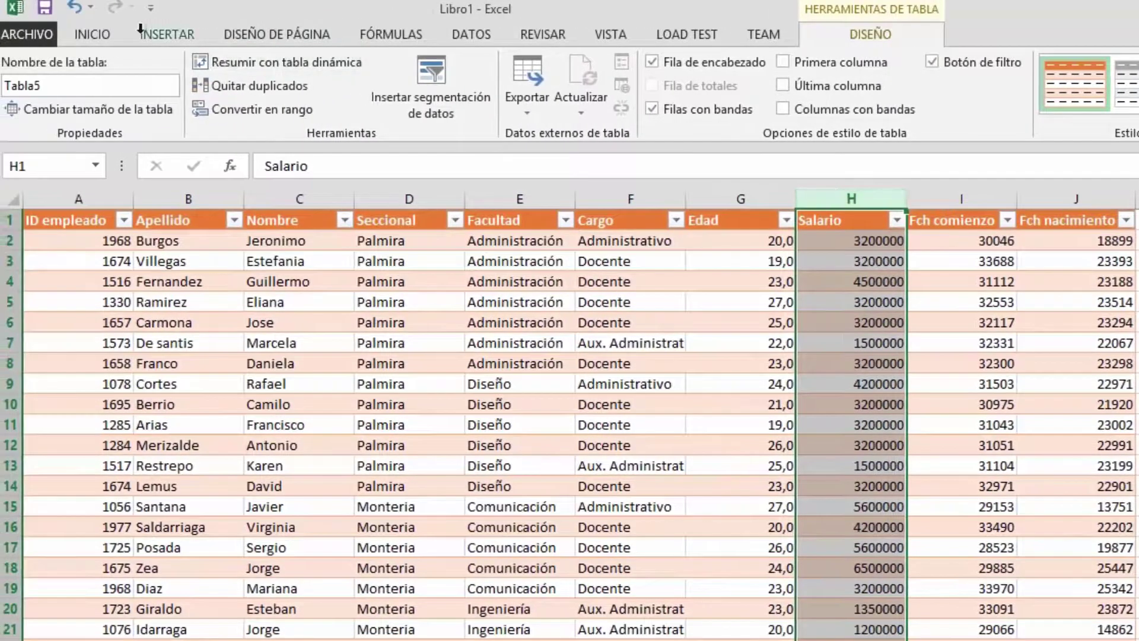
left_click(92, 34)
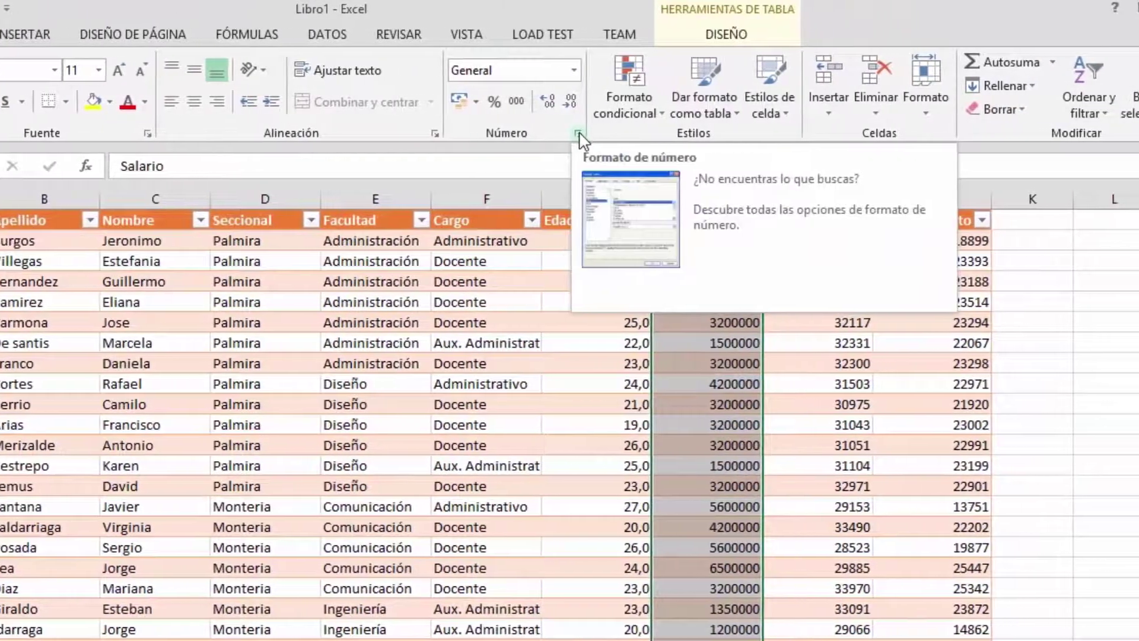
left_click(550, 134)
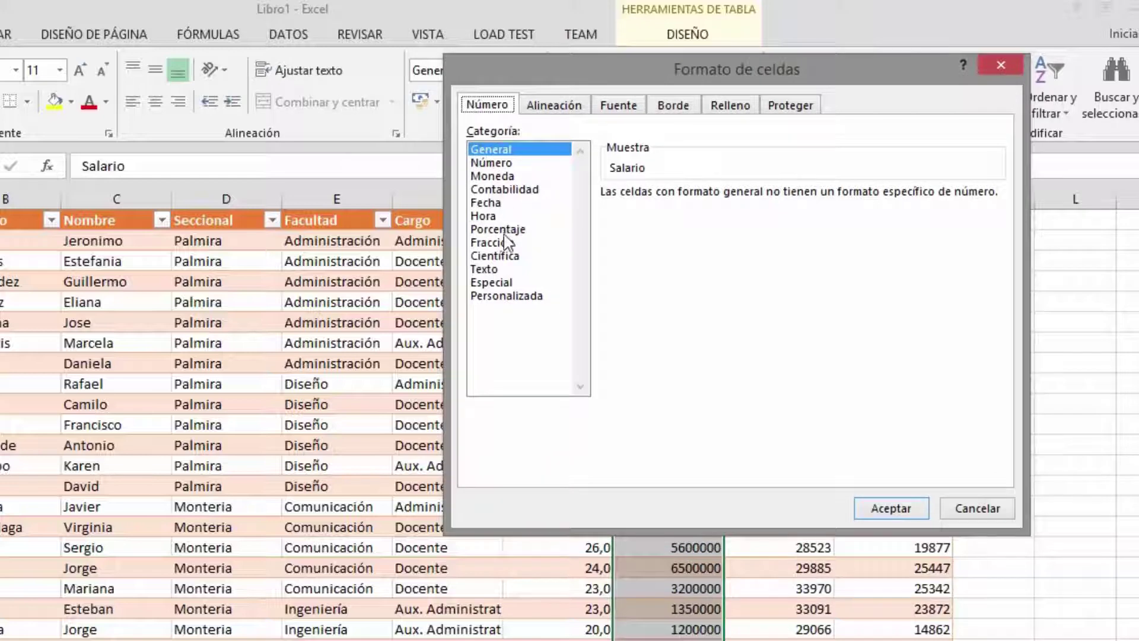
left_click(500, 179)
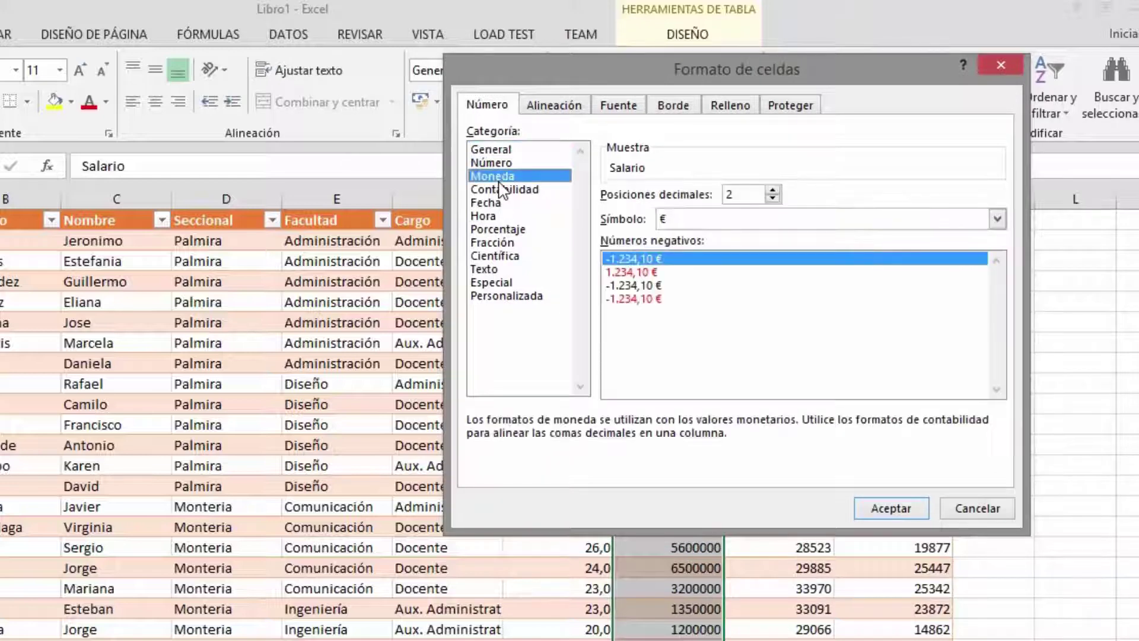
Set the currency symbol to $ Español (Argentina) and apply the format to the Salario column
left_click(998, 218)
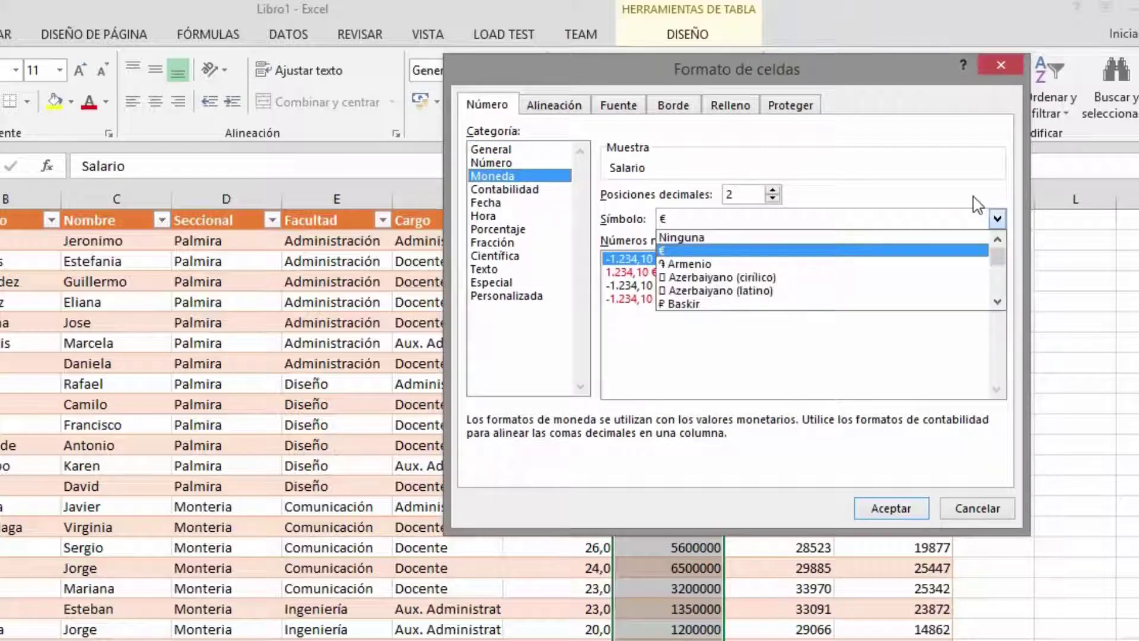
left_click(997, 301)
left_click(997, 301)
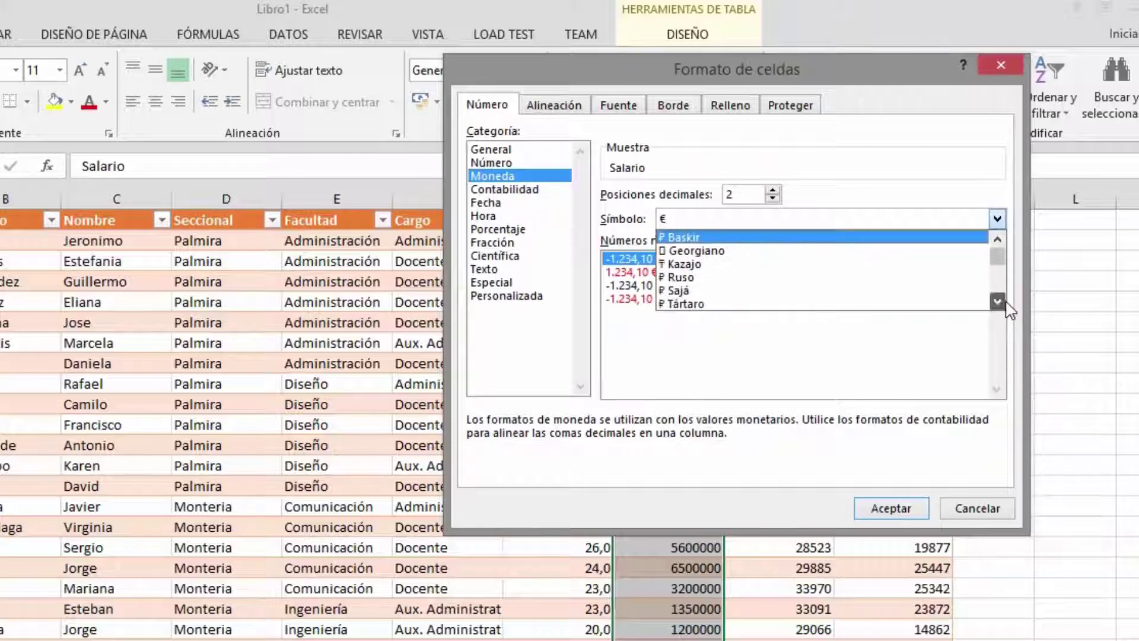
left_click(997, 302)
left_click(997, 302)
left_click(997, 301)
left_click(997, 301)
left_click(997, 301)
left_click(997, 301)
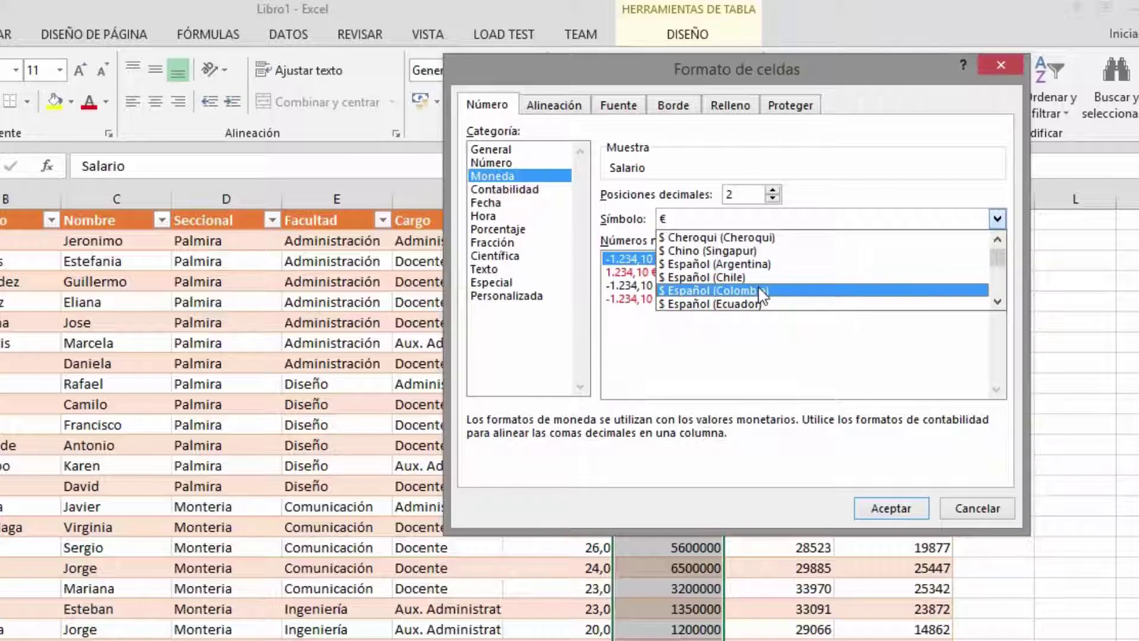
left_click(751, 264)
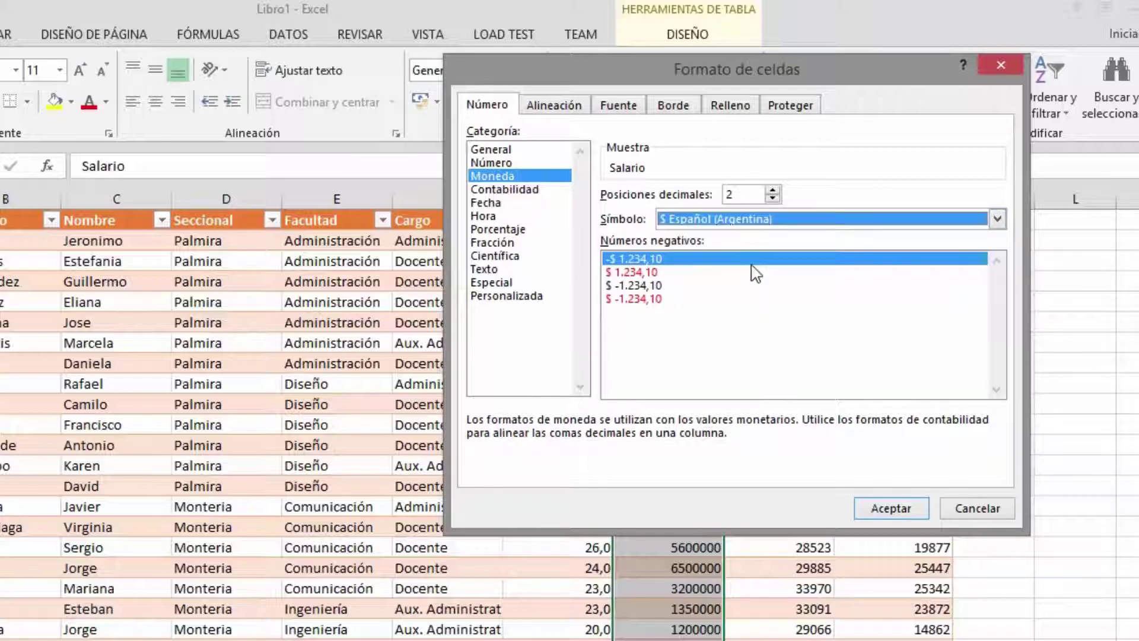
left_click(890, 508)
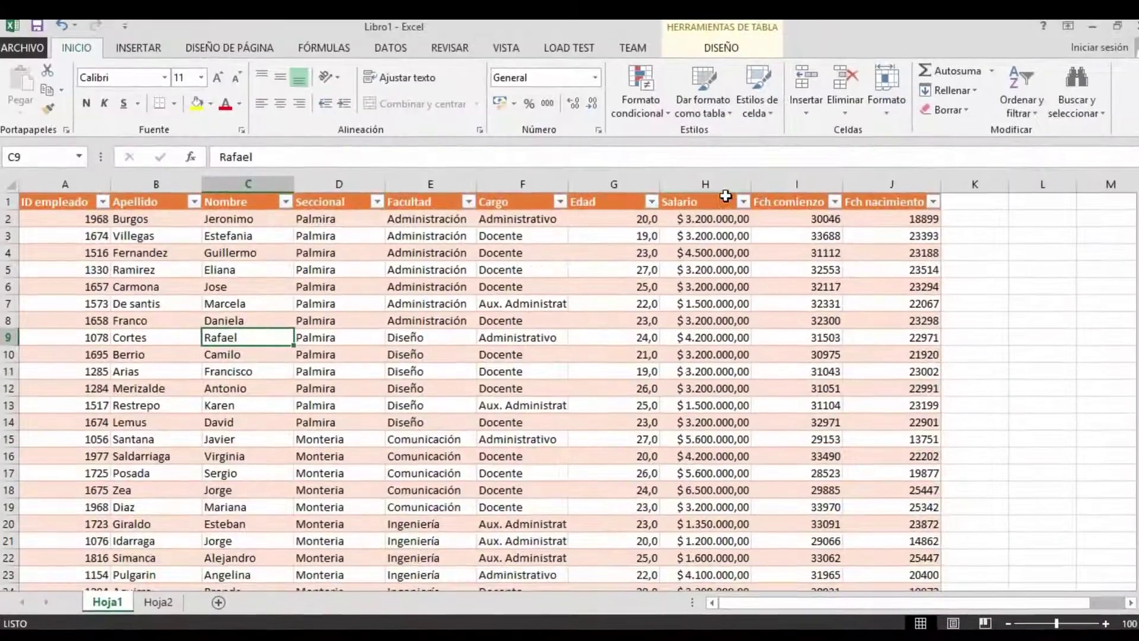
Open the number format settings for the Edad column and choose the code 0 in the Personalizada category
left_click(730, 176)
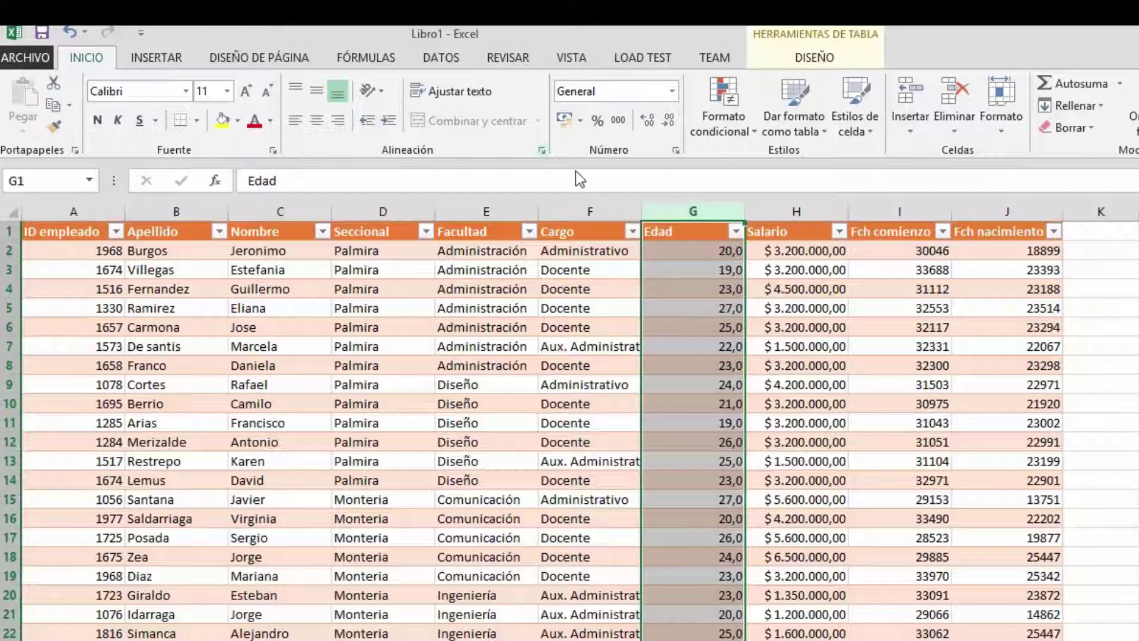
left_click(680, 152)
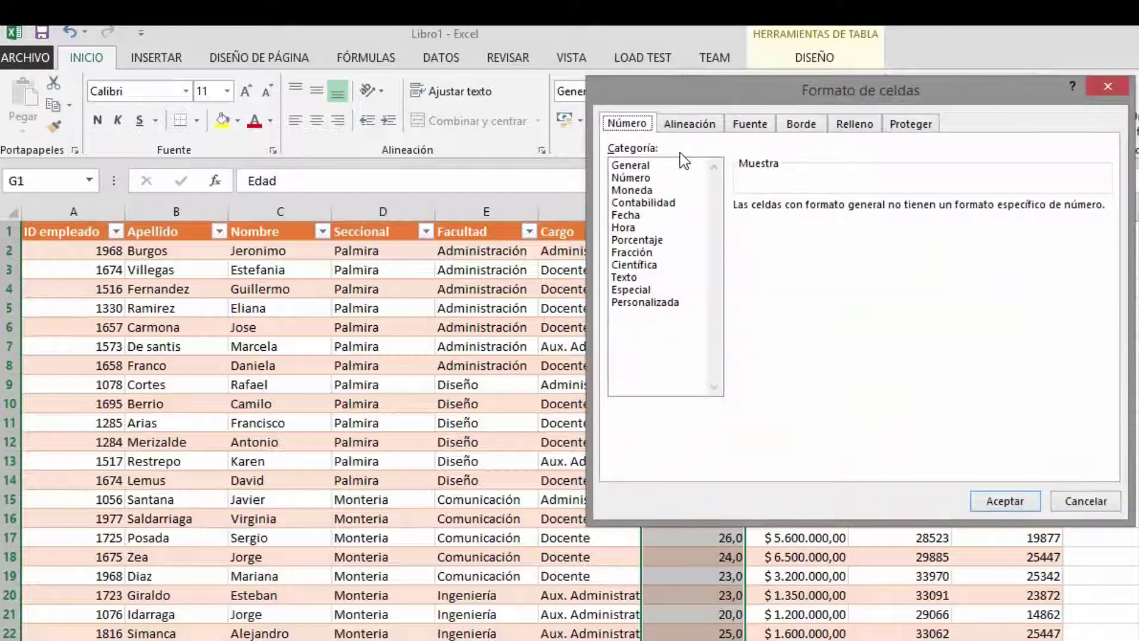
left_click(646, 300)
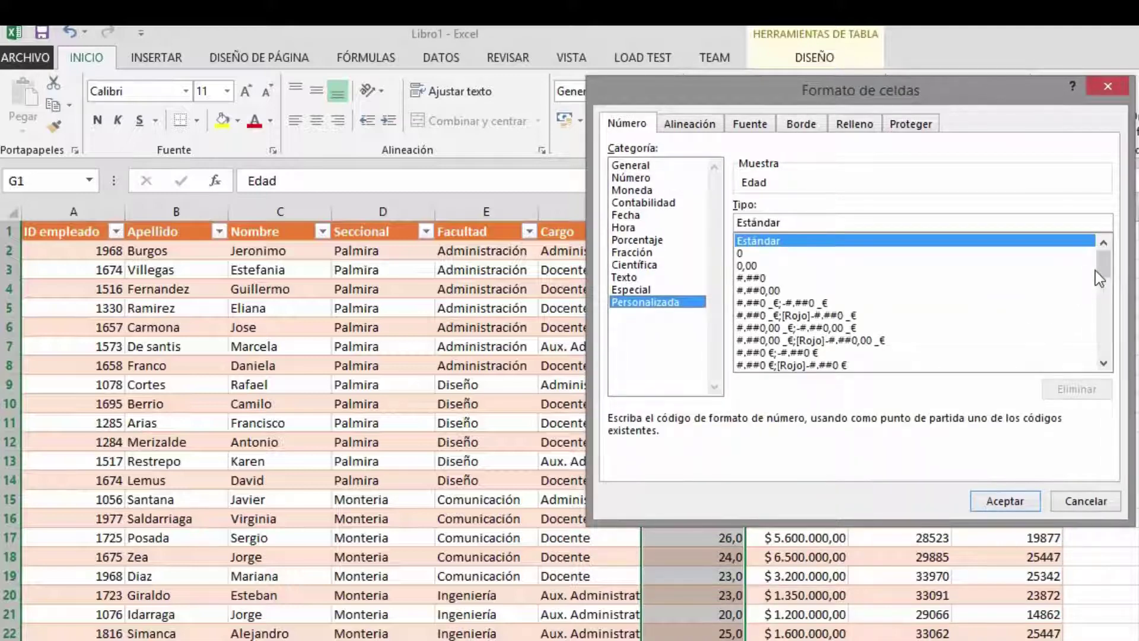
mouse_move(1099, 269)
left_mouse_down()
mouse_move(1103, 380)
mouse_move(1096, 261)
left_mouse_up()
left_click(740, 254)
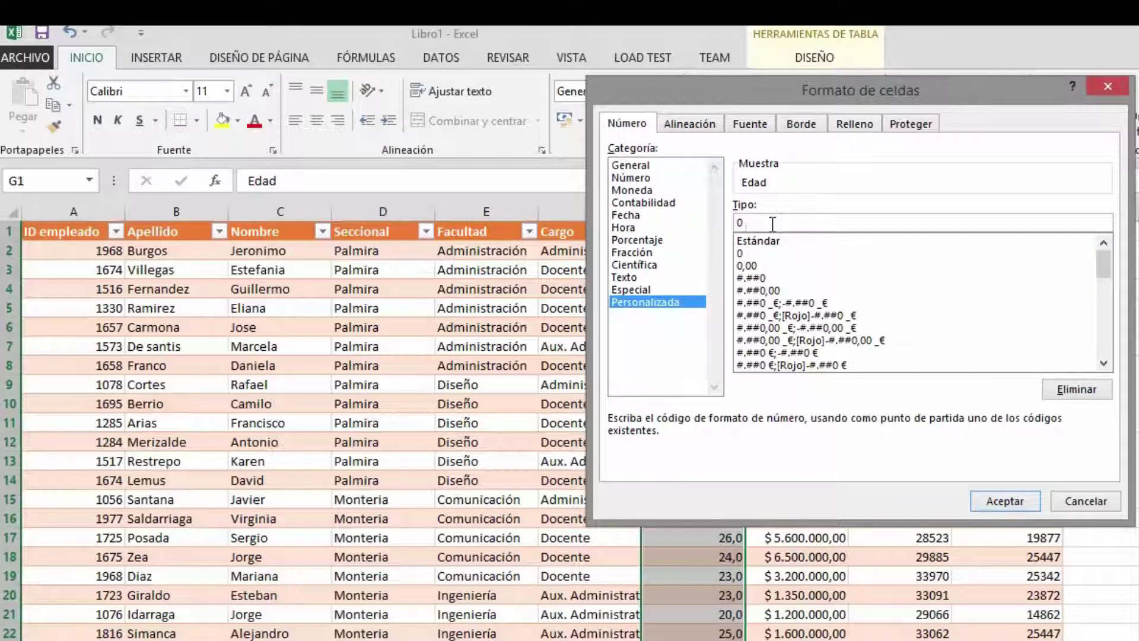
Extend the custom number code to 0 "Year" and apply it to the Edad column
key("super+space")
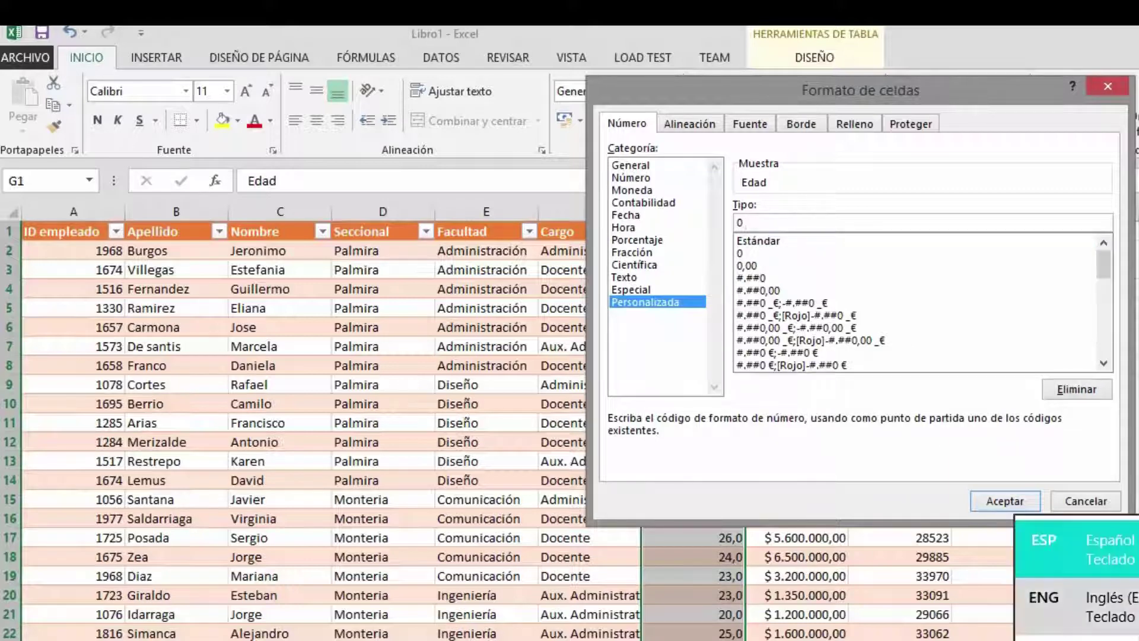
type("\"\"")
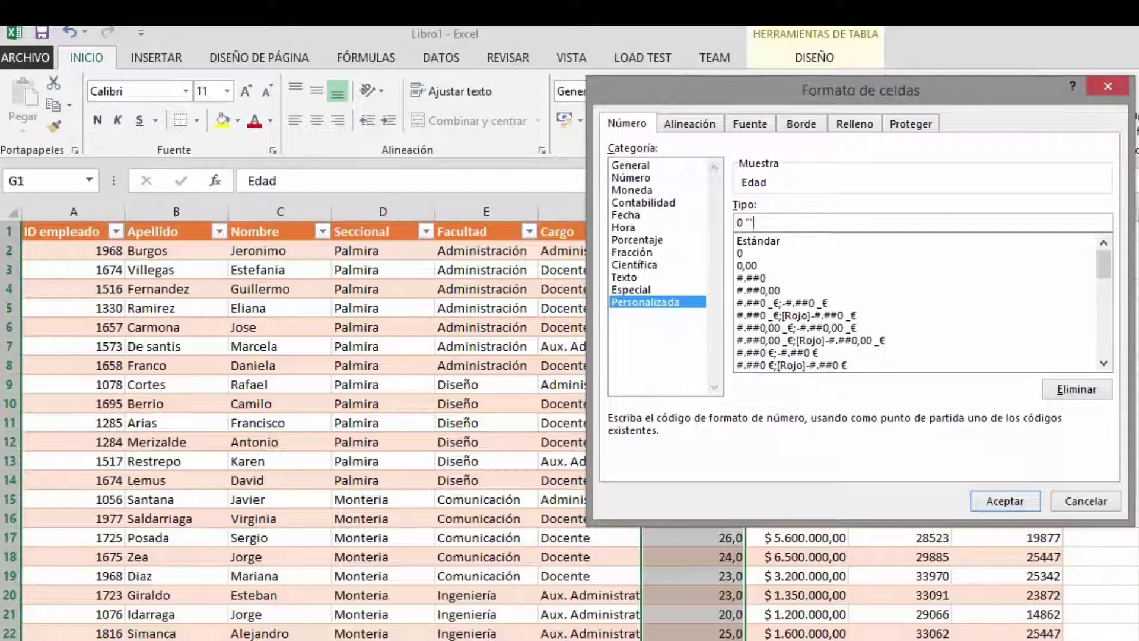
type("\"")
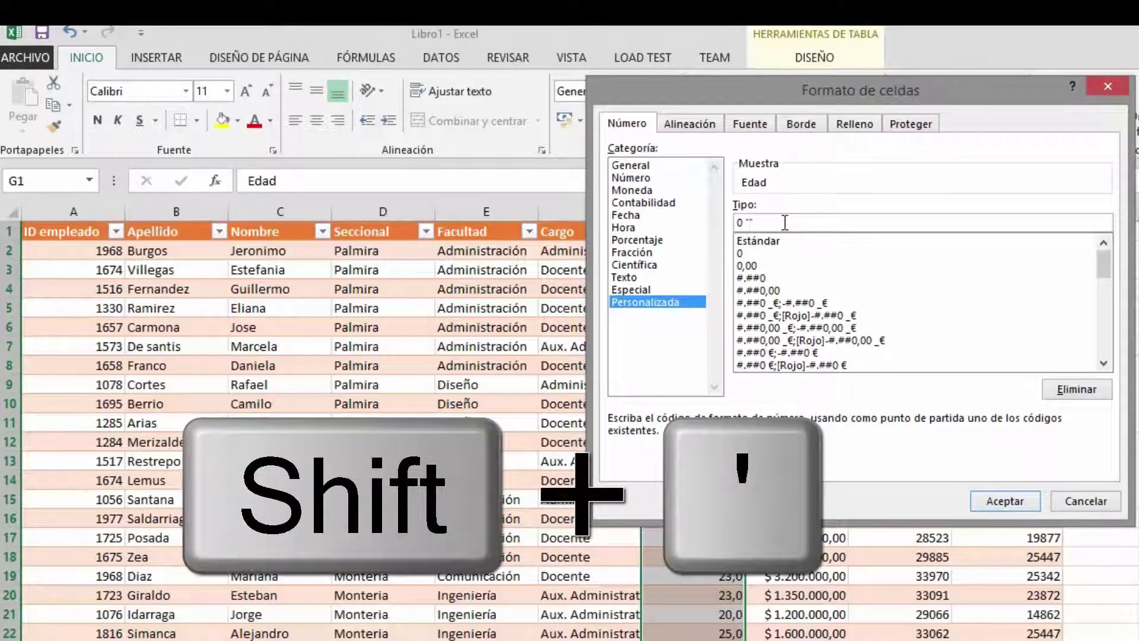
type("An")
key("BackSpace")
key("BackSpace")
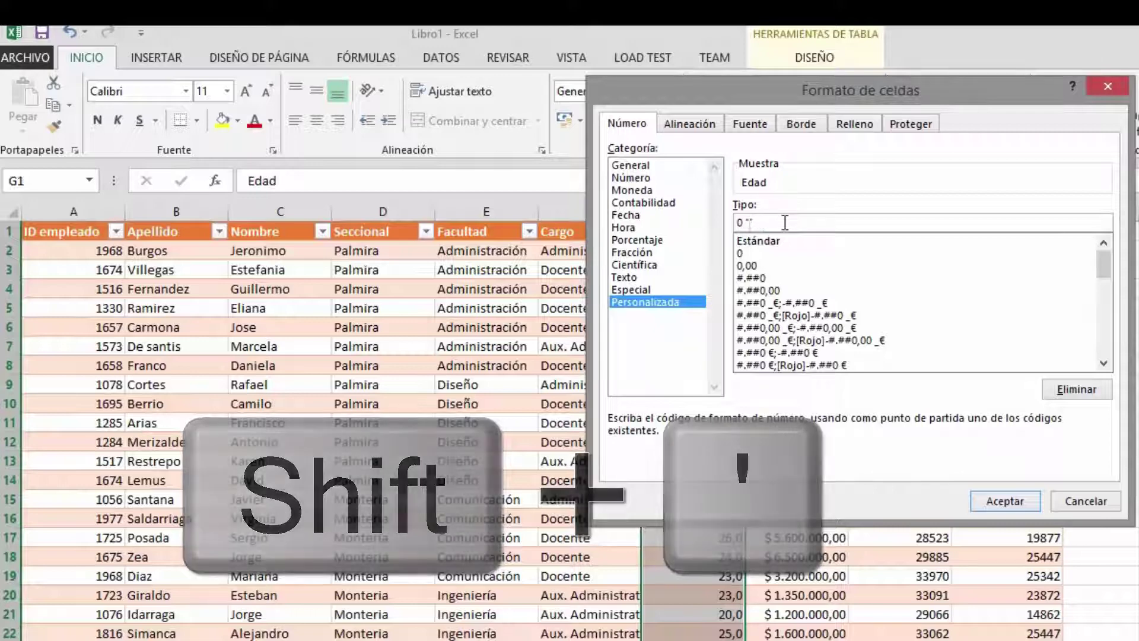
type("Year\"")
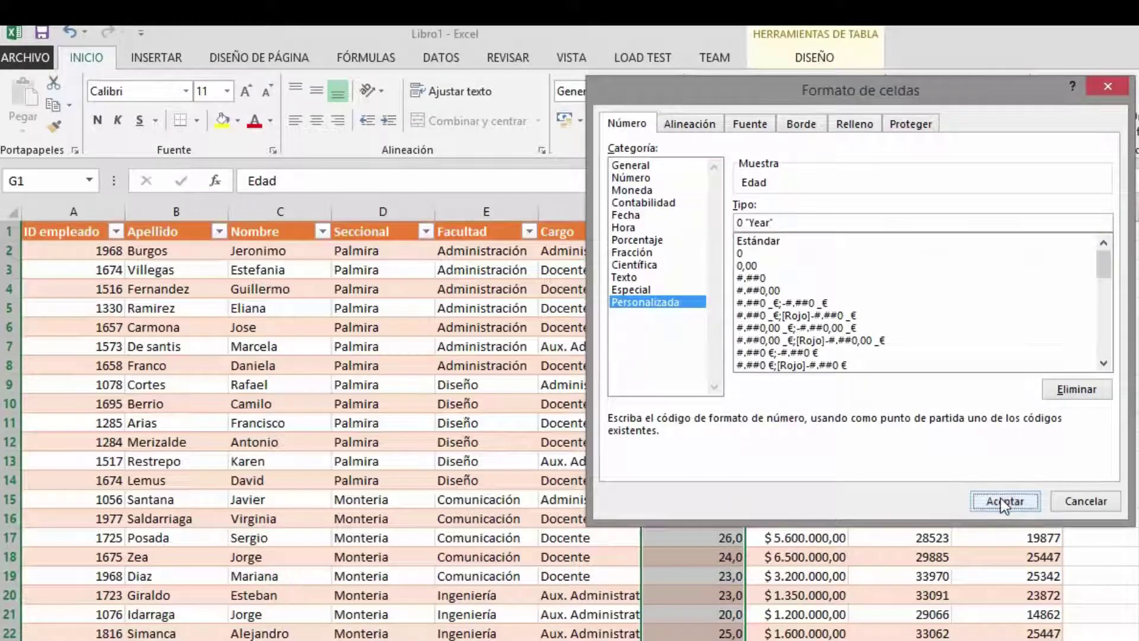
left_click(1000, 497)
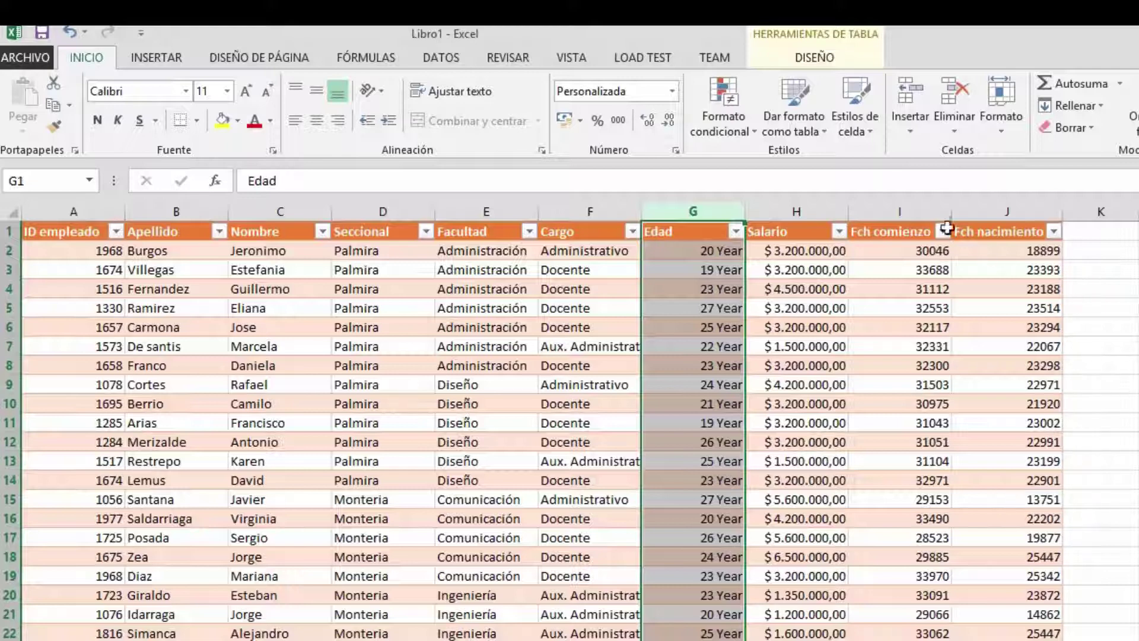
Select the Fch comienzo and Fch nacimiento columns together and choose the Fecha category in their number format settings
left_click(910, 212)
left_click(999, 215)
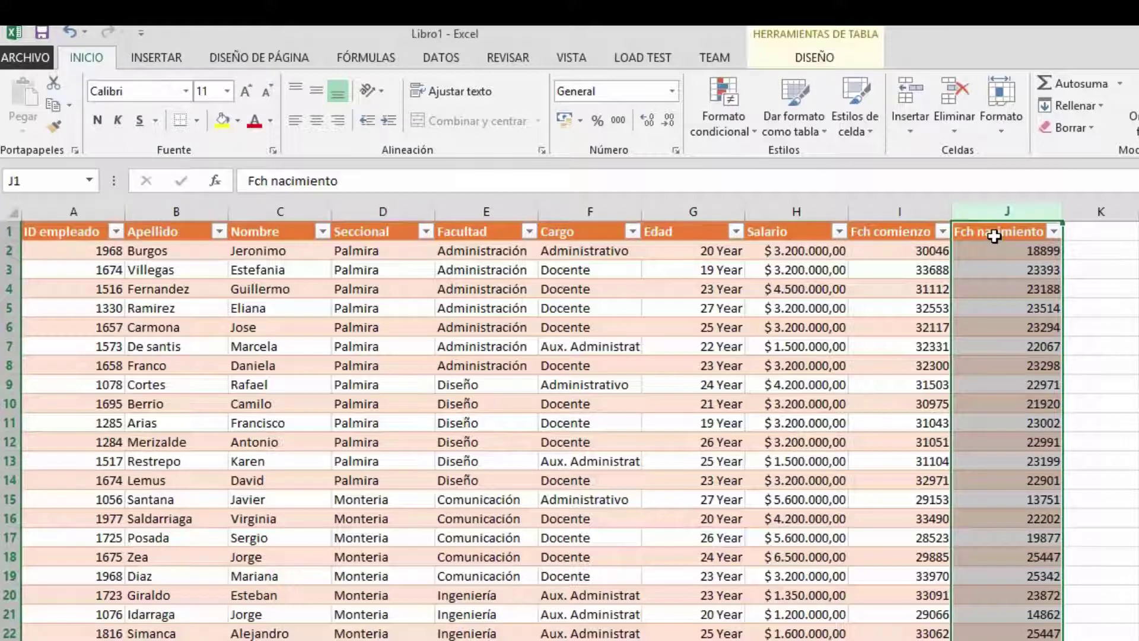
left_click(920, 212)
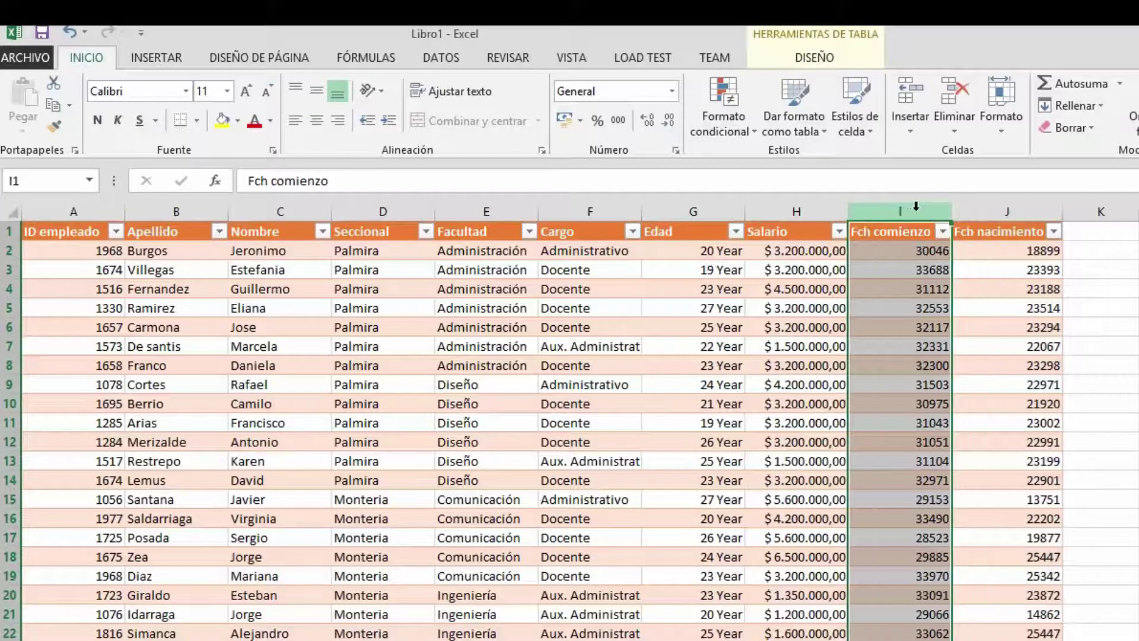
left_click(1019, 211)
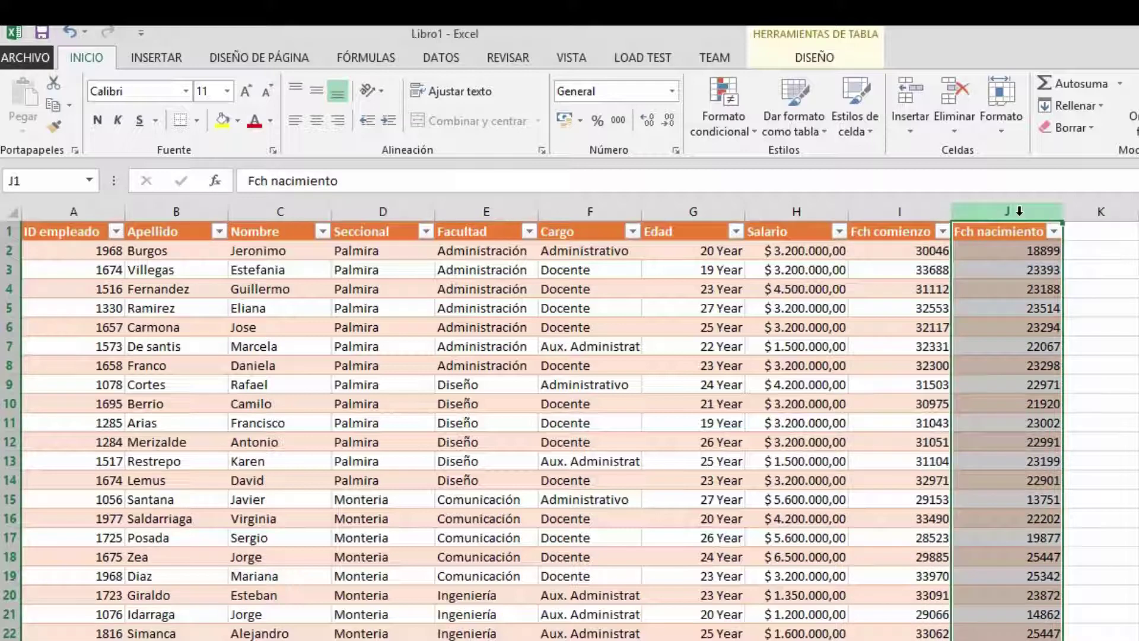
left_click(897, 208)
left_click_drag(897, 208, 1009, 218)
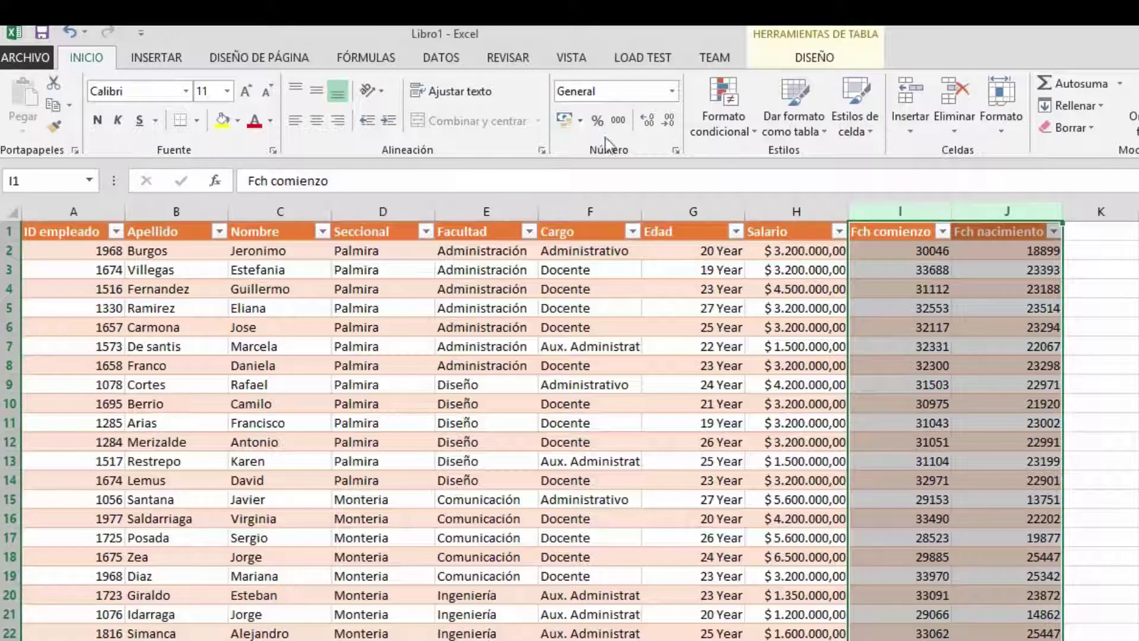
left_click(675, 149)
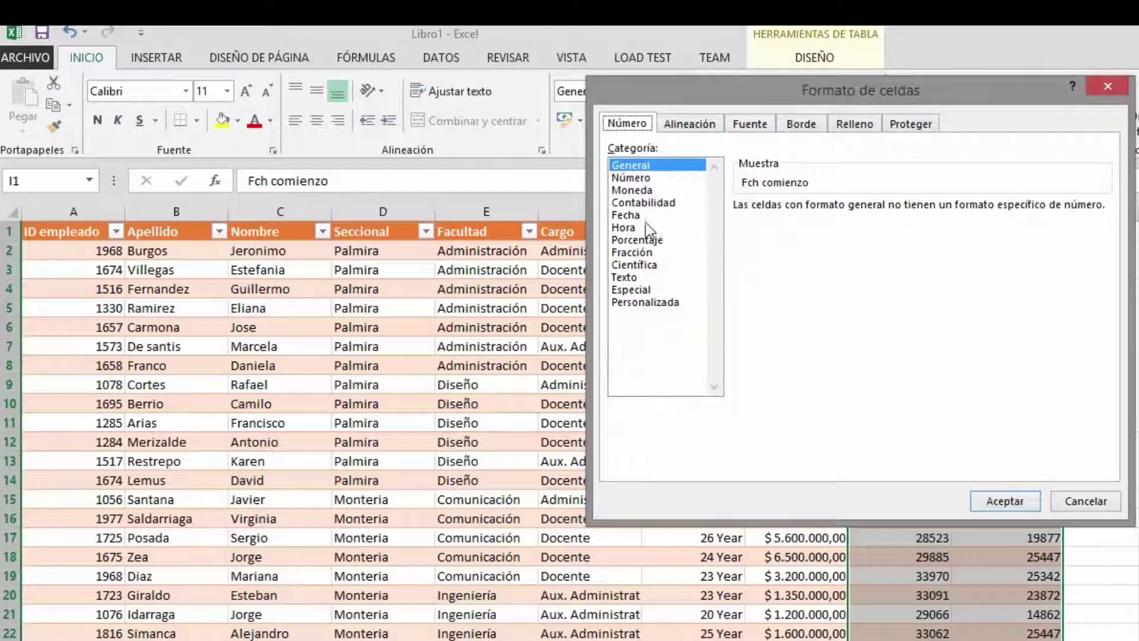
left_click(629, 214)
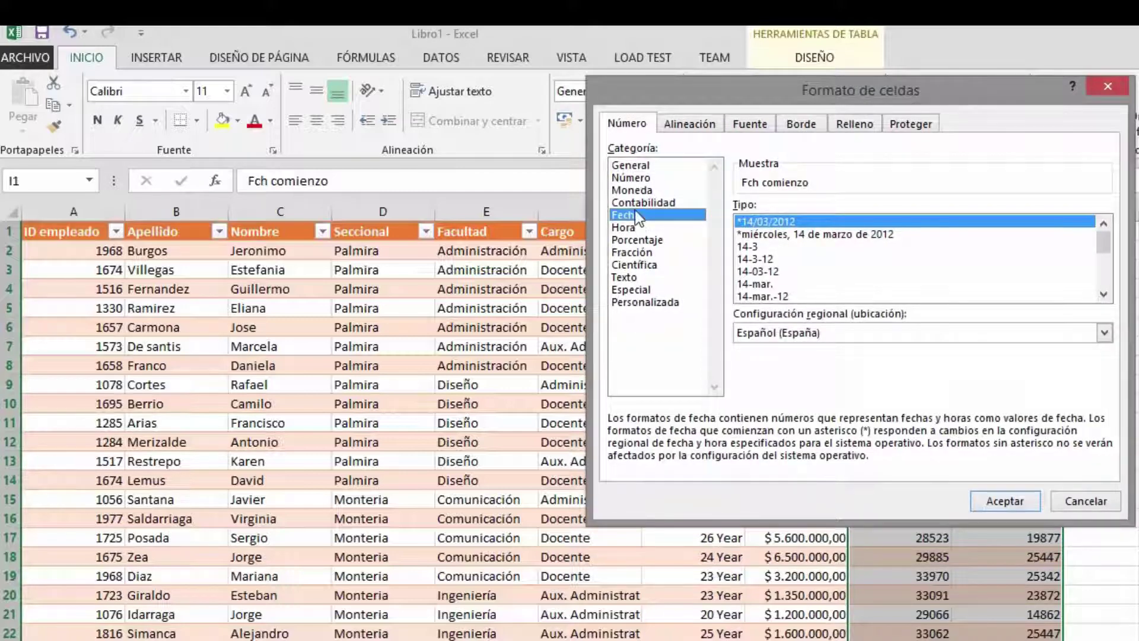
Examine the date types offered for Español (España) from the beginning to the end of the list
left_click(1104, 294)
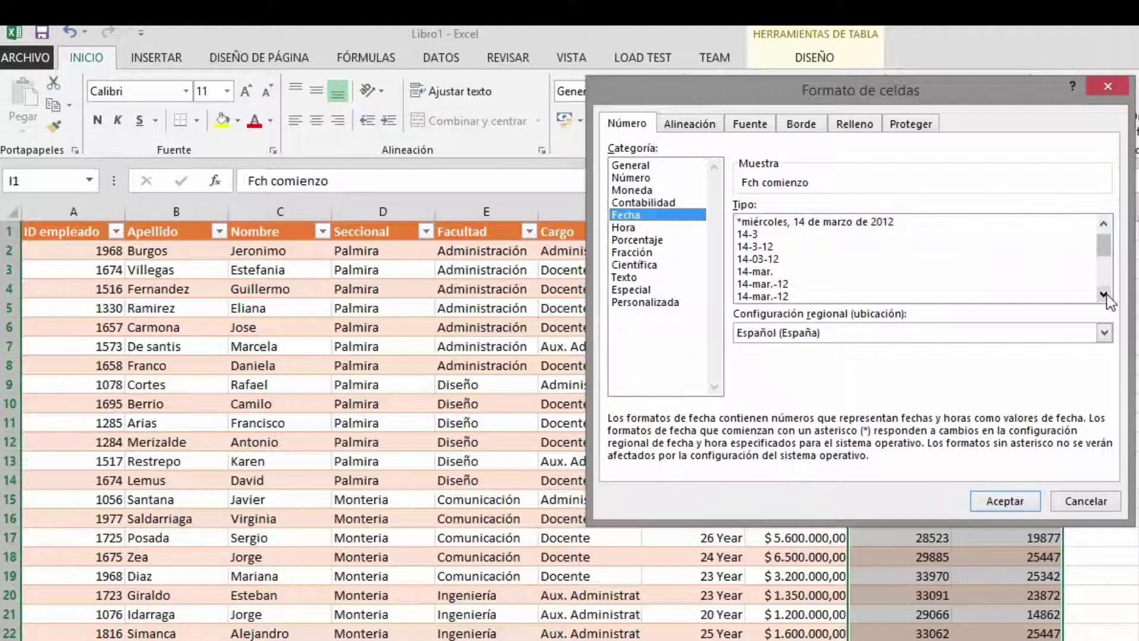
left_click(1104, 294)
left_click(1104, 294)
left_click(1104, 295)
left_click(1104, 294)
left_click(1104, 295)
left_click(1104, 294)
left_click(1104, 295)
left_click(1104, 294)
left_click(1104, 295)
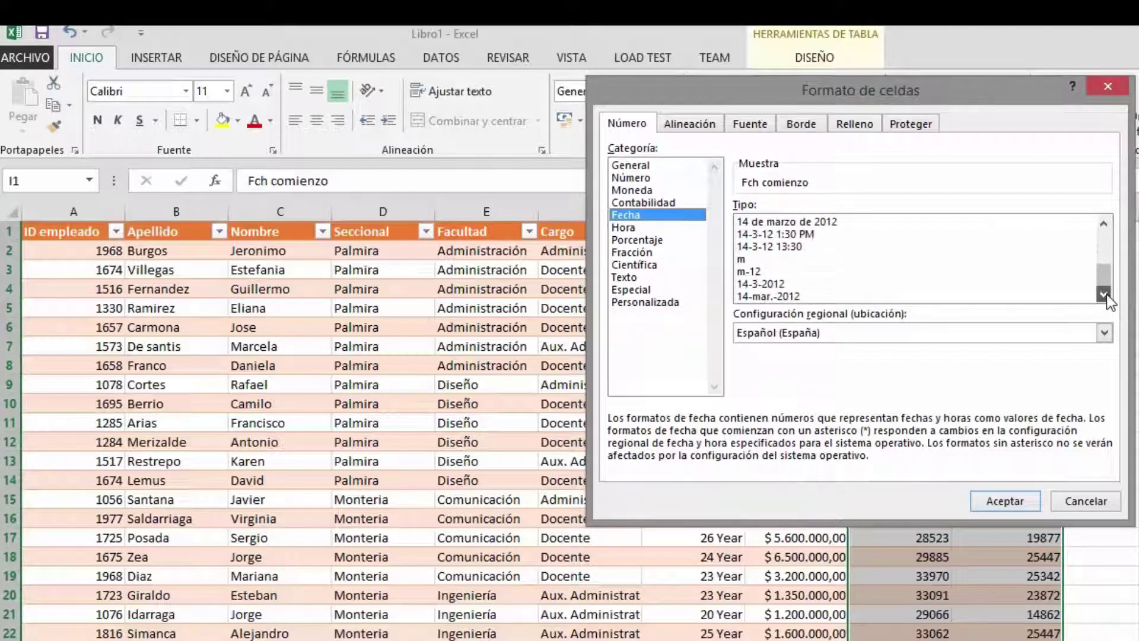
left_click_drag(1103, 277, 1102, 270)
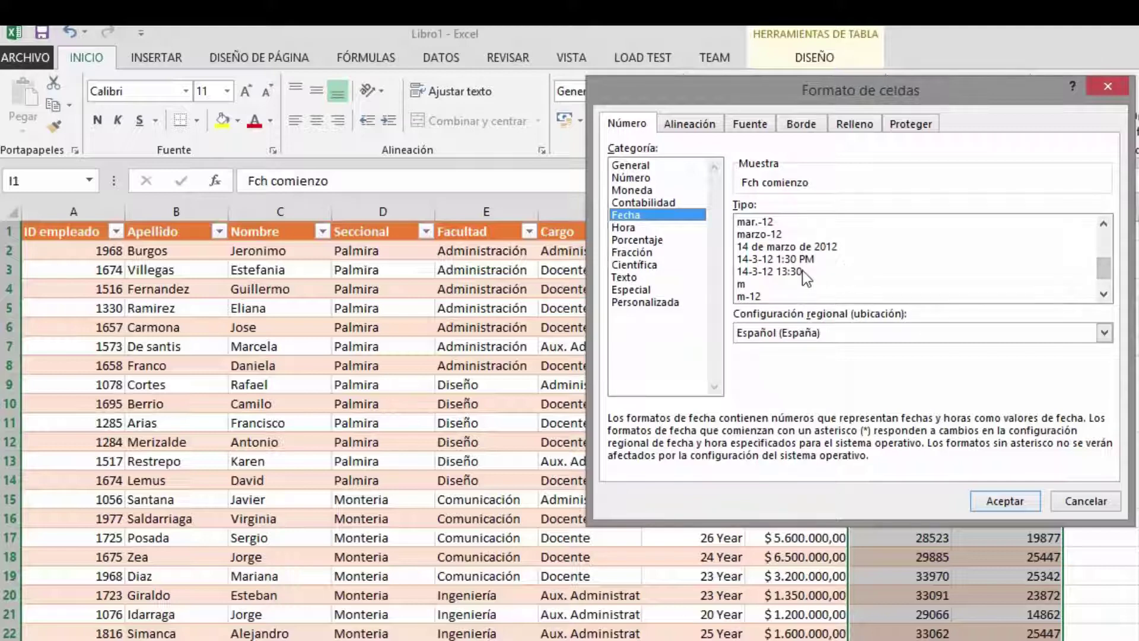
mouse_move(1102, 262)
left_mouse_down()
mouse_move(1104, 241)
mouse_move(1090, 270)
left_mouse_up()
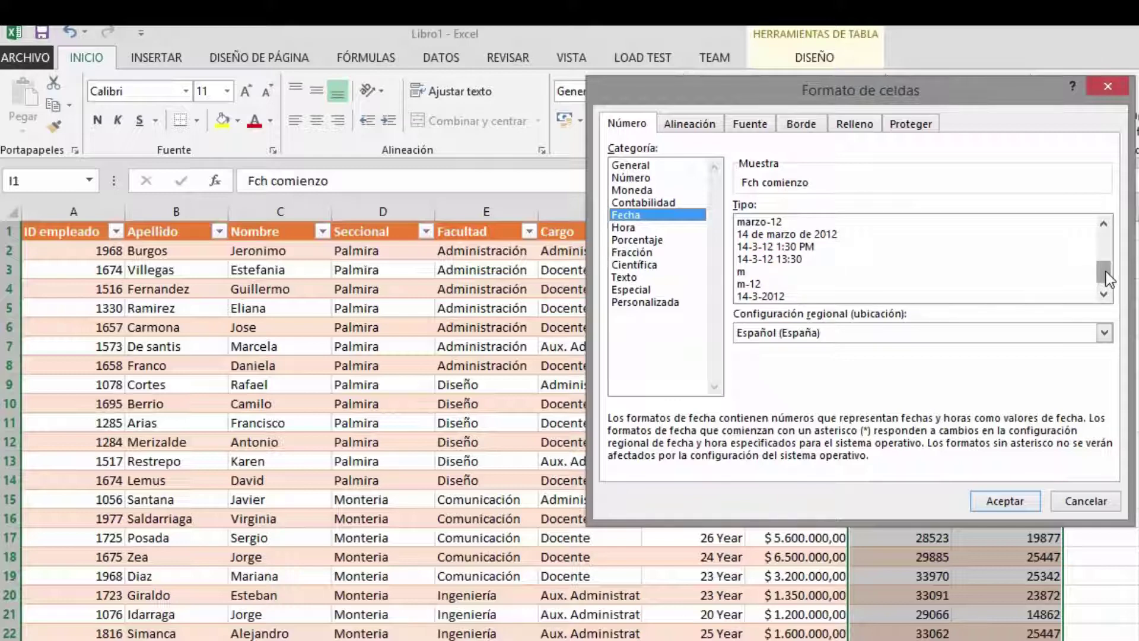
left_click_drag(1105, 272, 1104, 238)
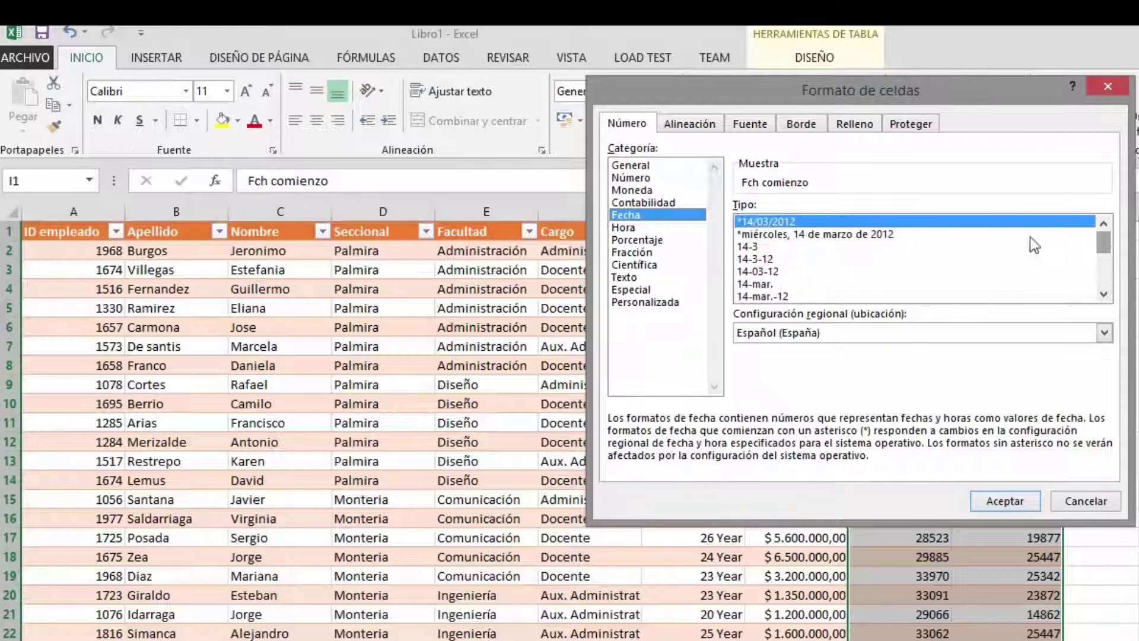
Choose the 14-3-12 date type and apply it to the Fch comienzo and Fch nacimiento columns
left_click(786, 235)
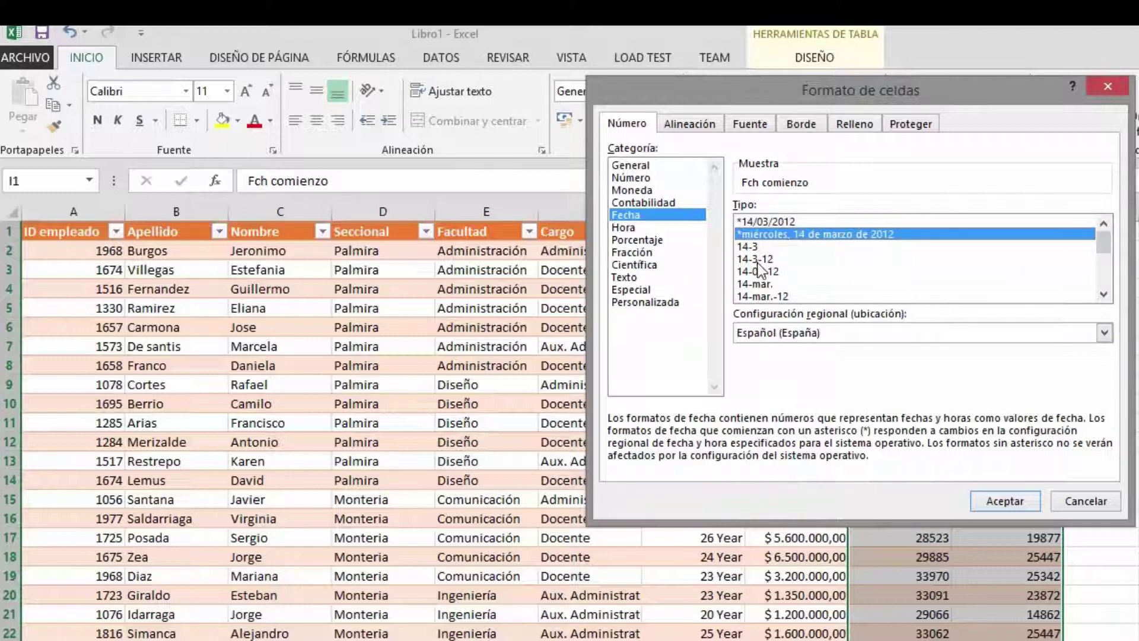
scroll(797, 269, "down", 3)
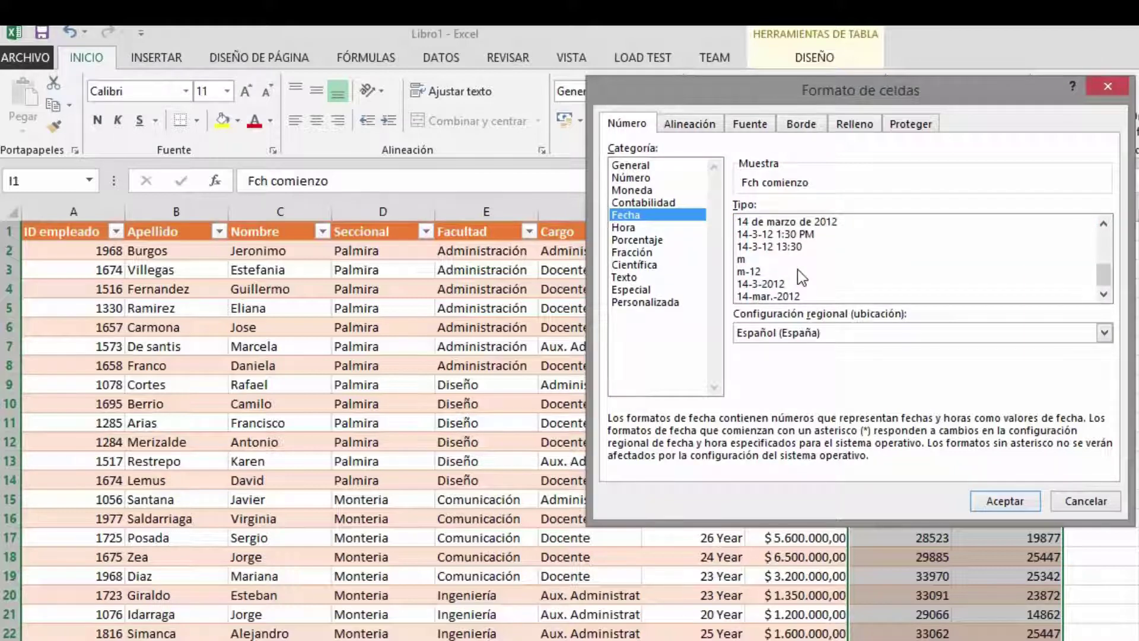
scroll(797, 269, "up", 3)
scroll(798, 268, "up", 1)
left_click(776, 259)
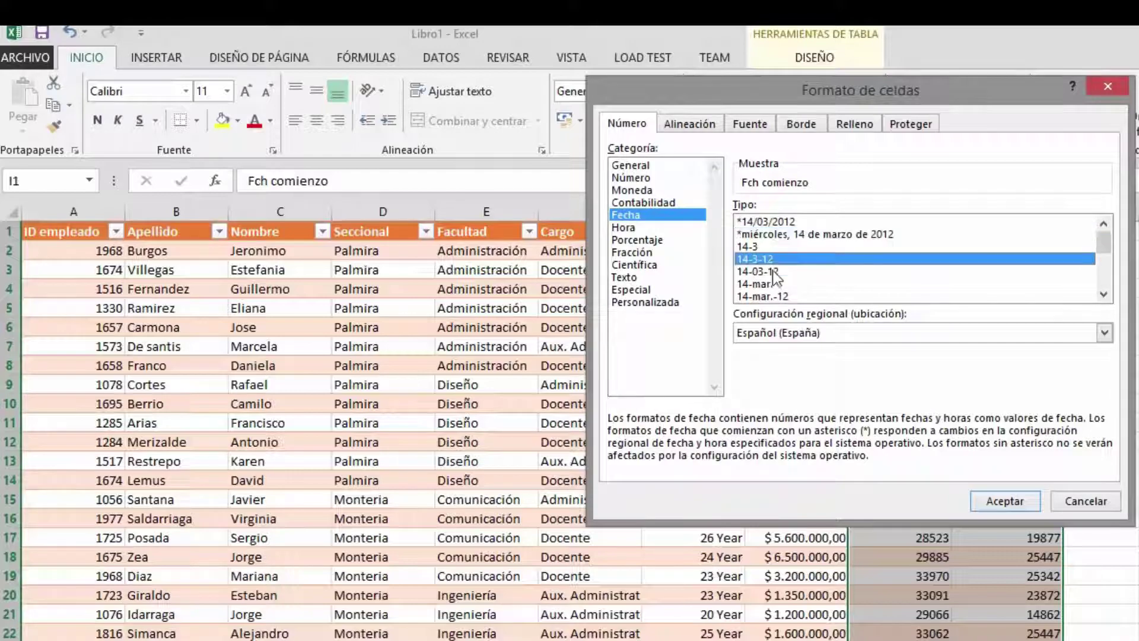
left_click(1004, 502)
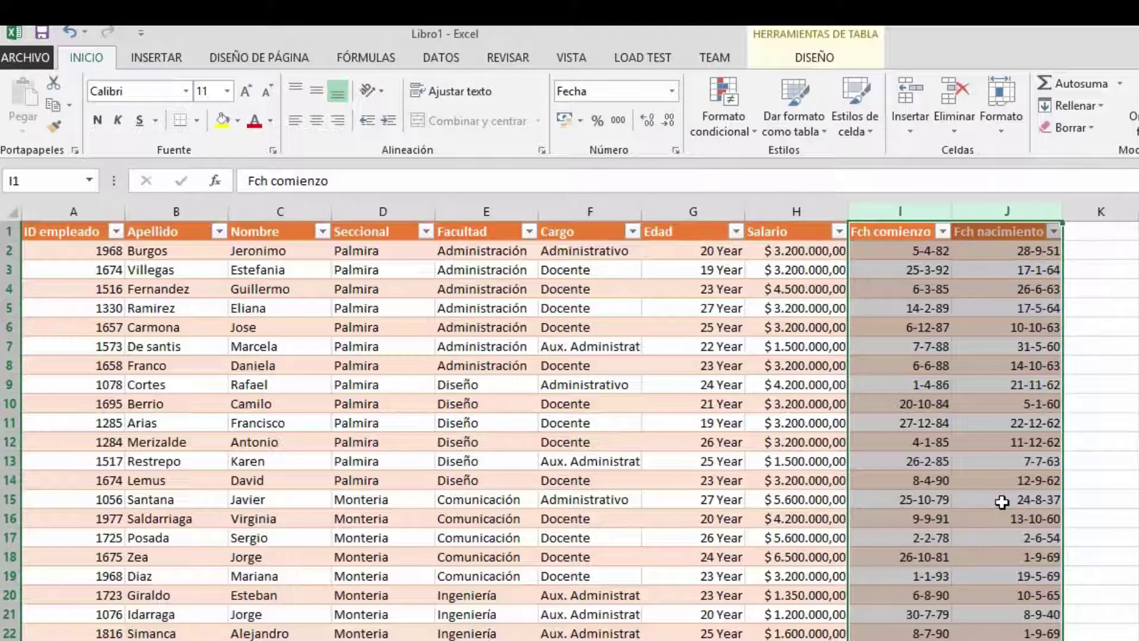
Sort the employee table by Apellido from A to Z
left_click(492, 365)
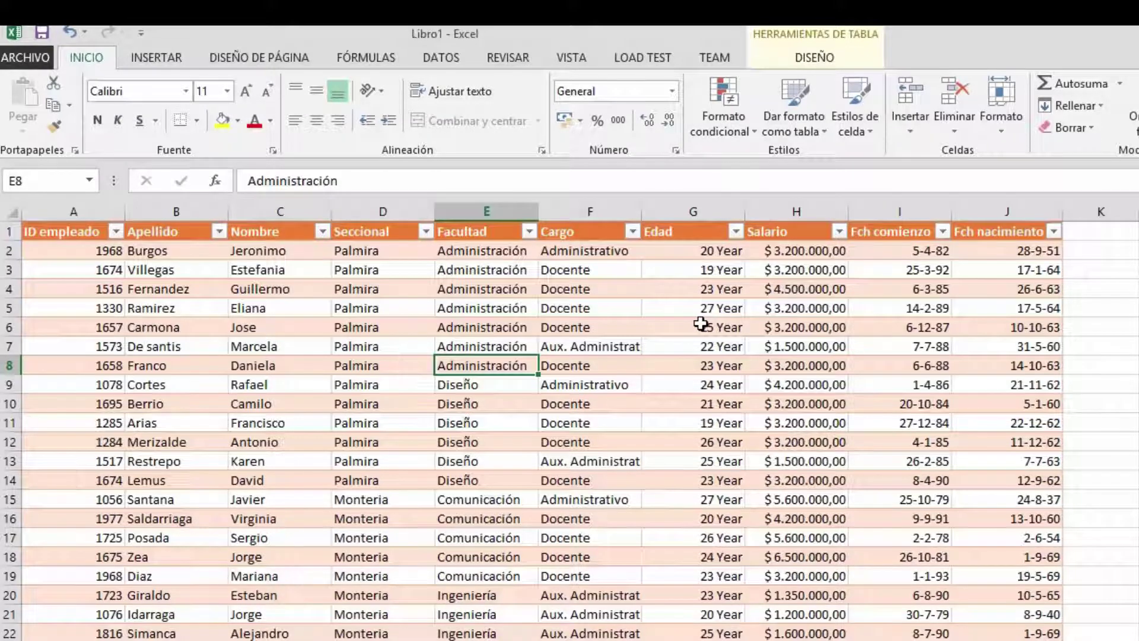
left_click(218, 233)
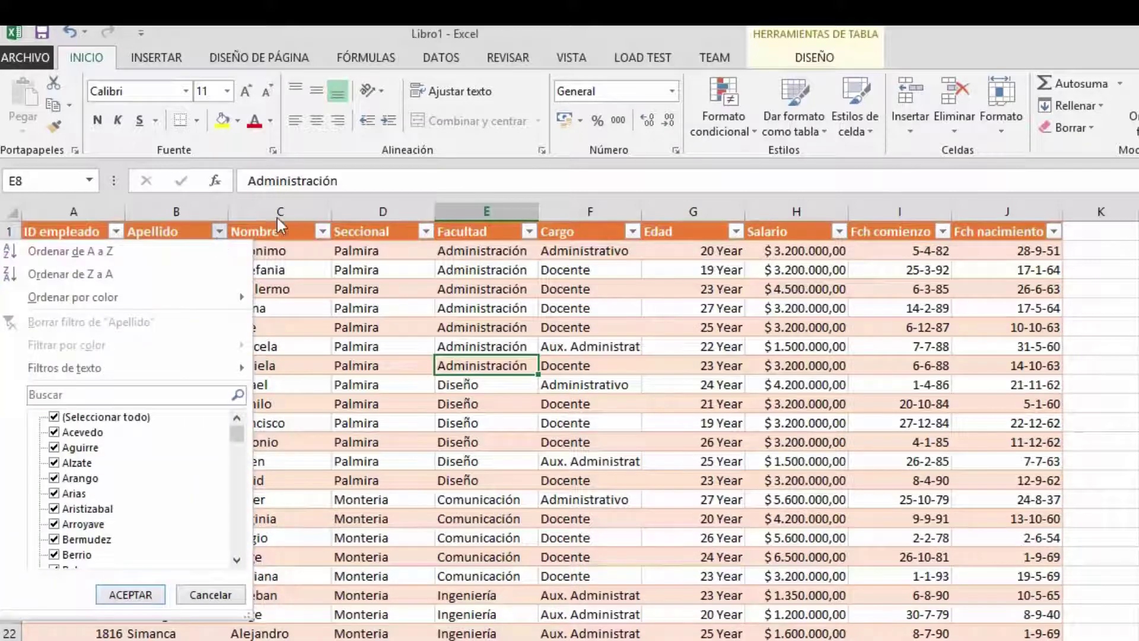
left_click(109, 257)
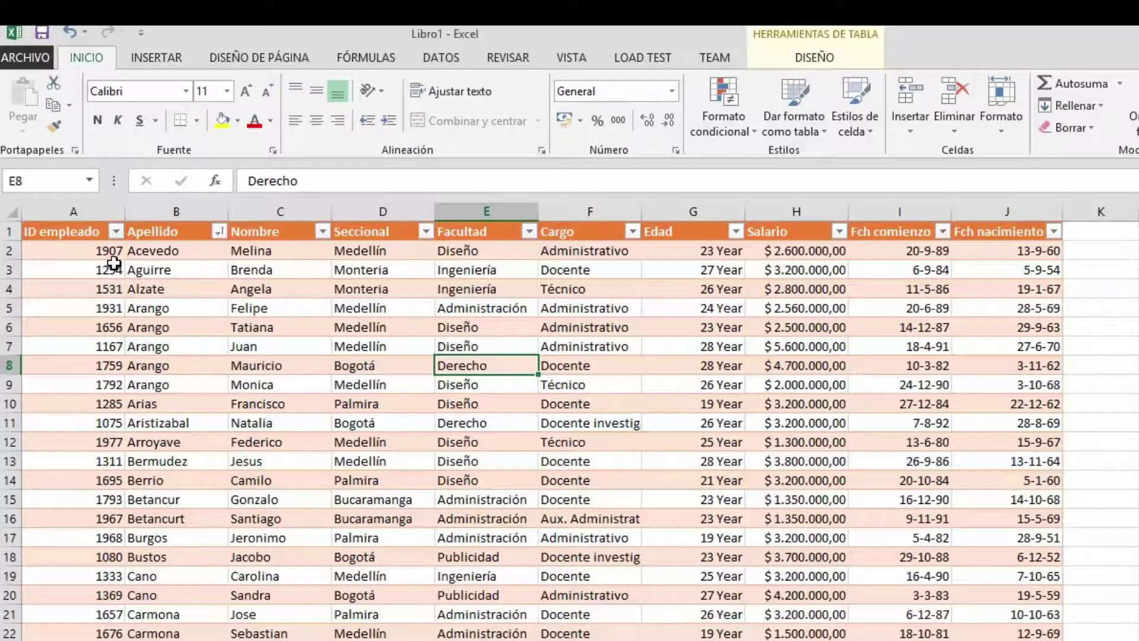
Filter the Seccional column to only Medellín and Monteria
left_click(426, 231)
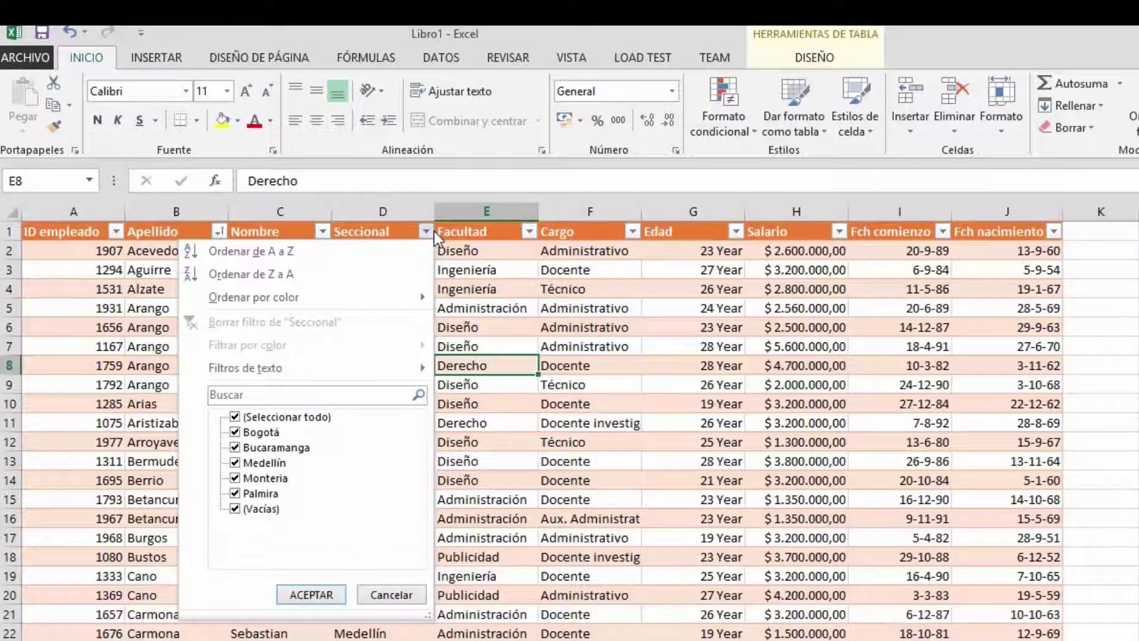
left_click(236, 417)
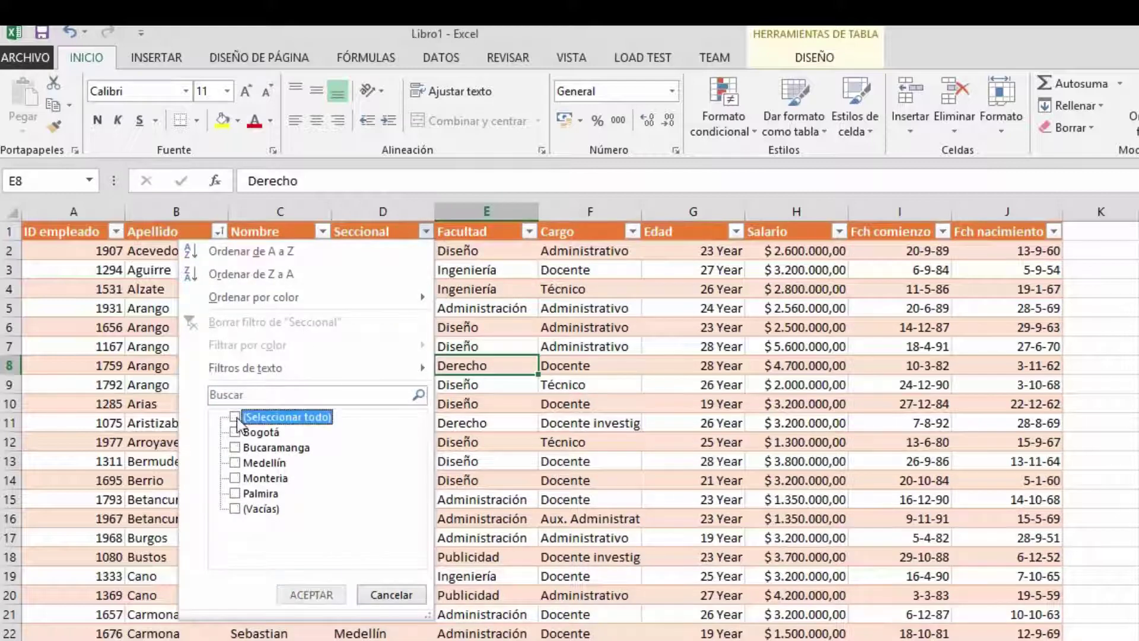
left_click(235, 463)
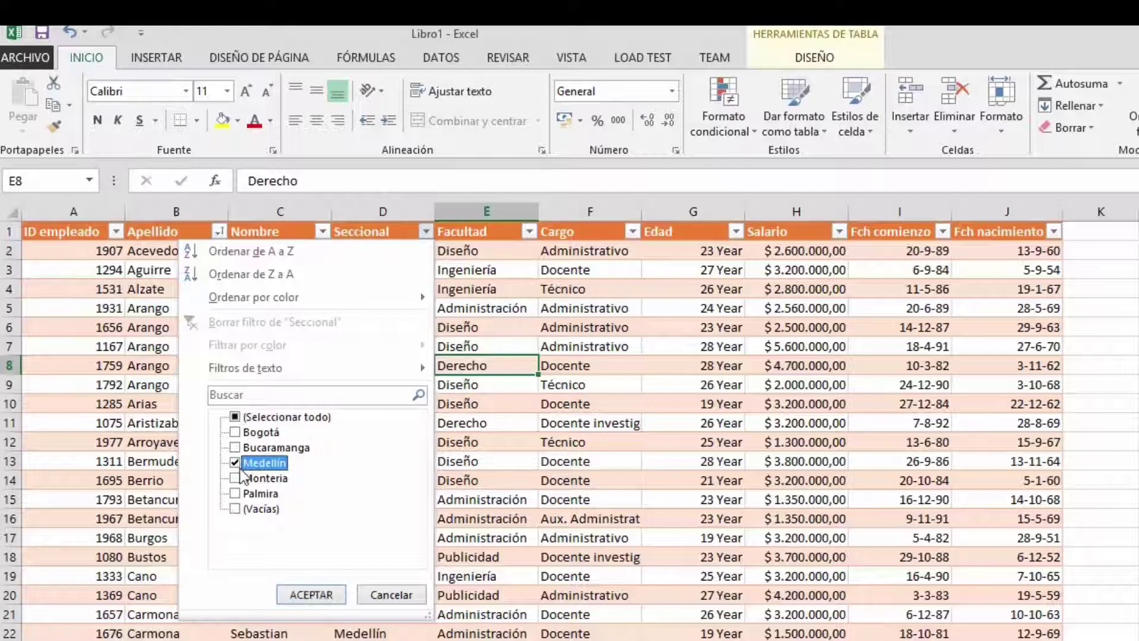
left_click(235, 478)
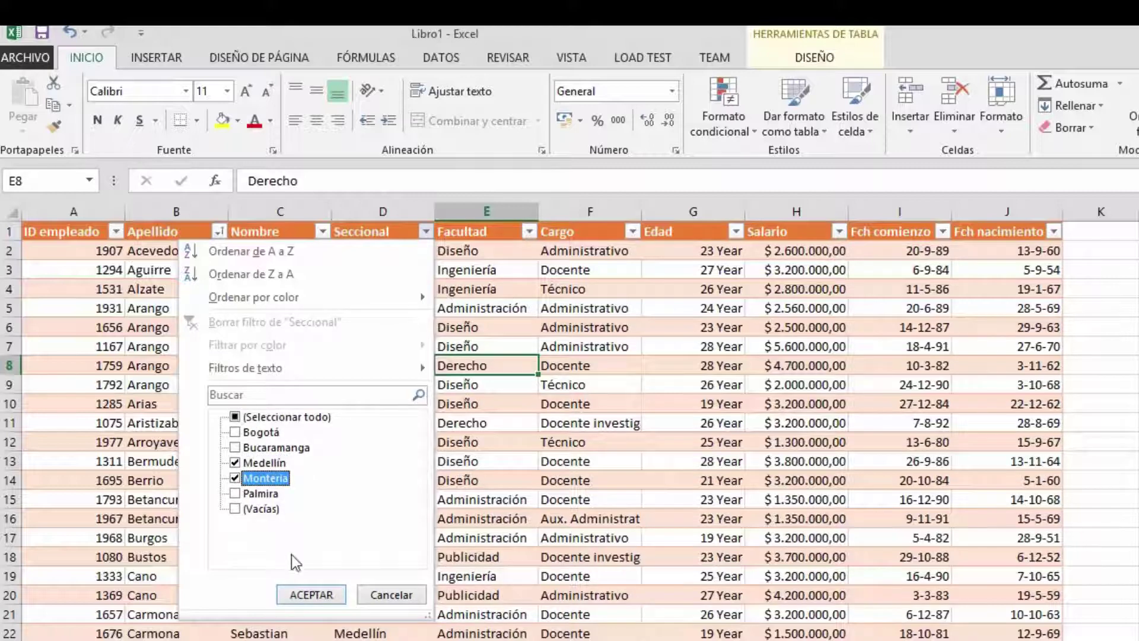
left_click(294, 593)
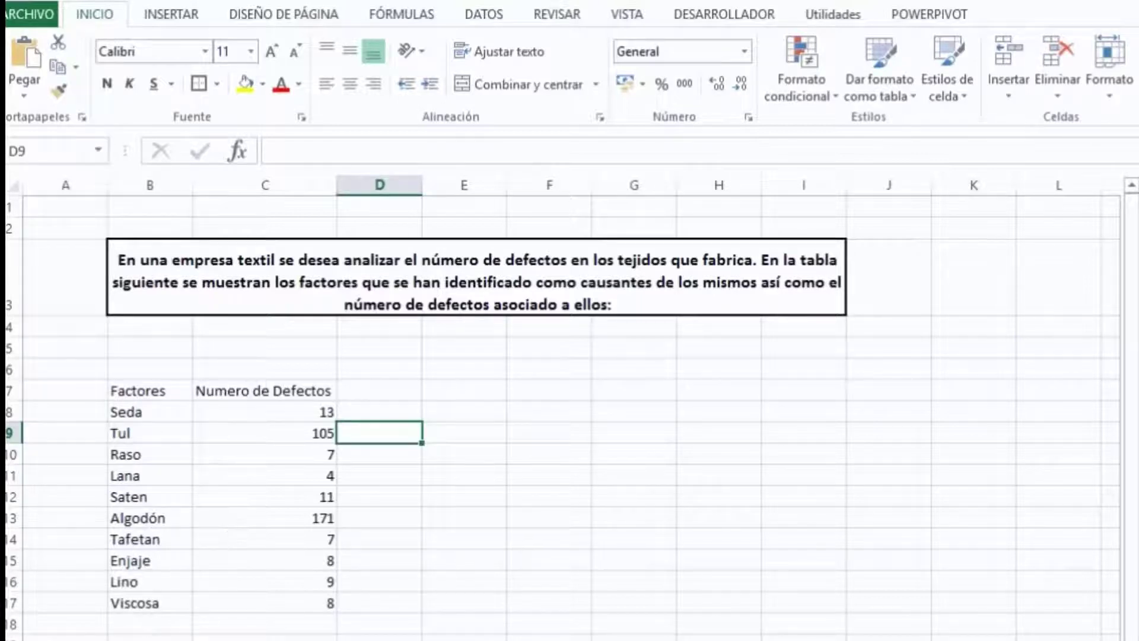
Format the Factores and Numero de Defectos data in B7:C17 as a blue banded table with headers
left_click_drag(138, 390, 332, 601)
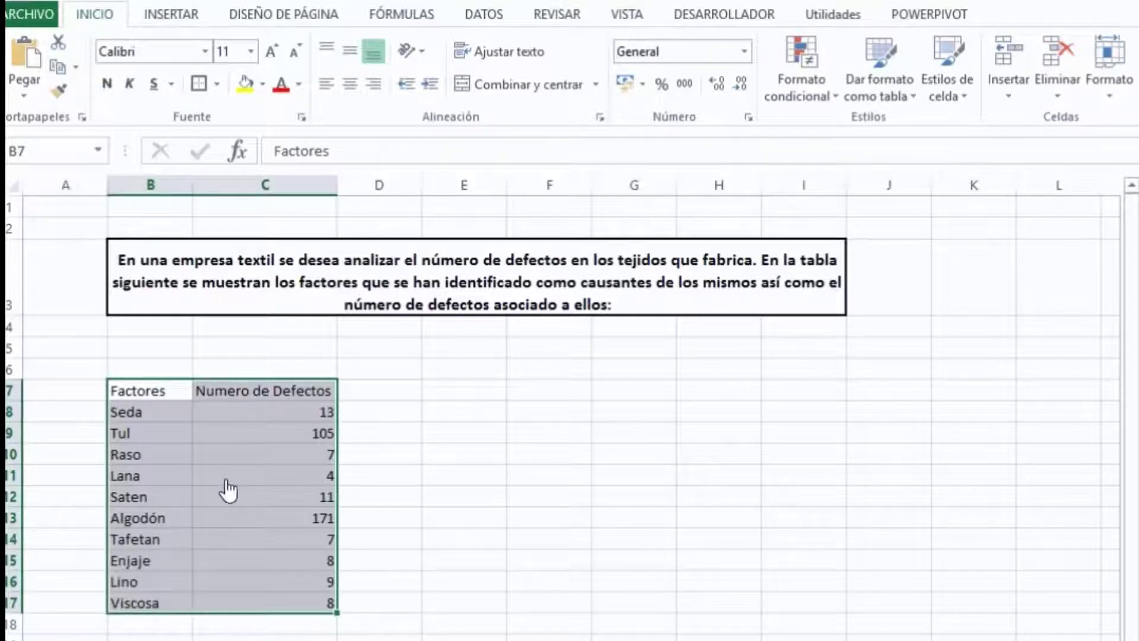
left_click(882, 100)
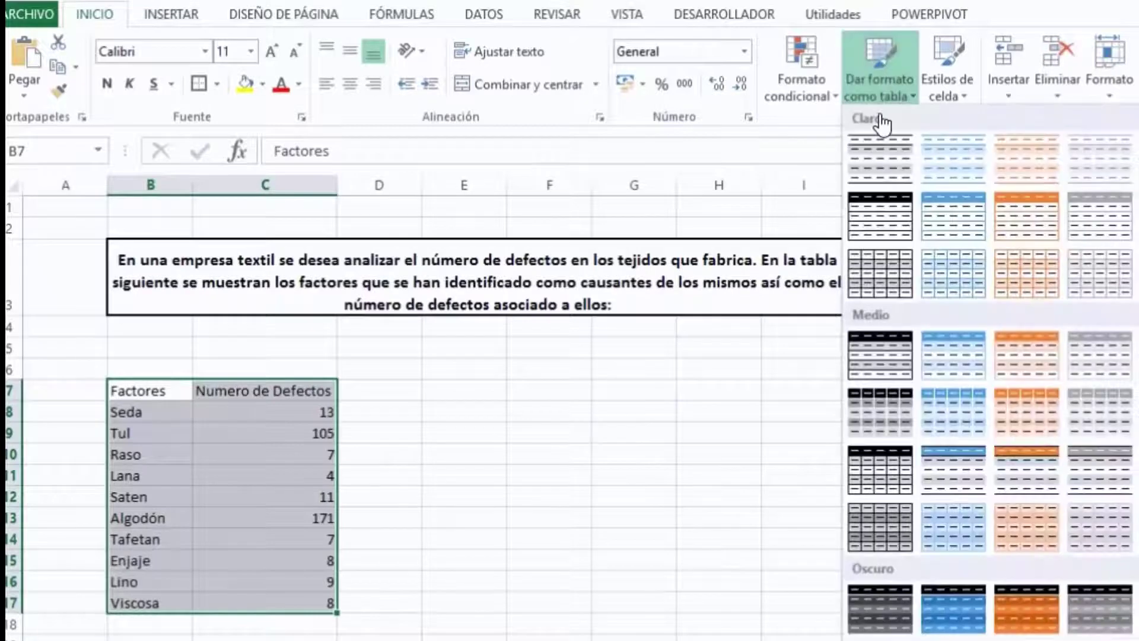
left_click(854, 285)
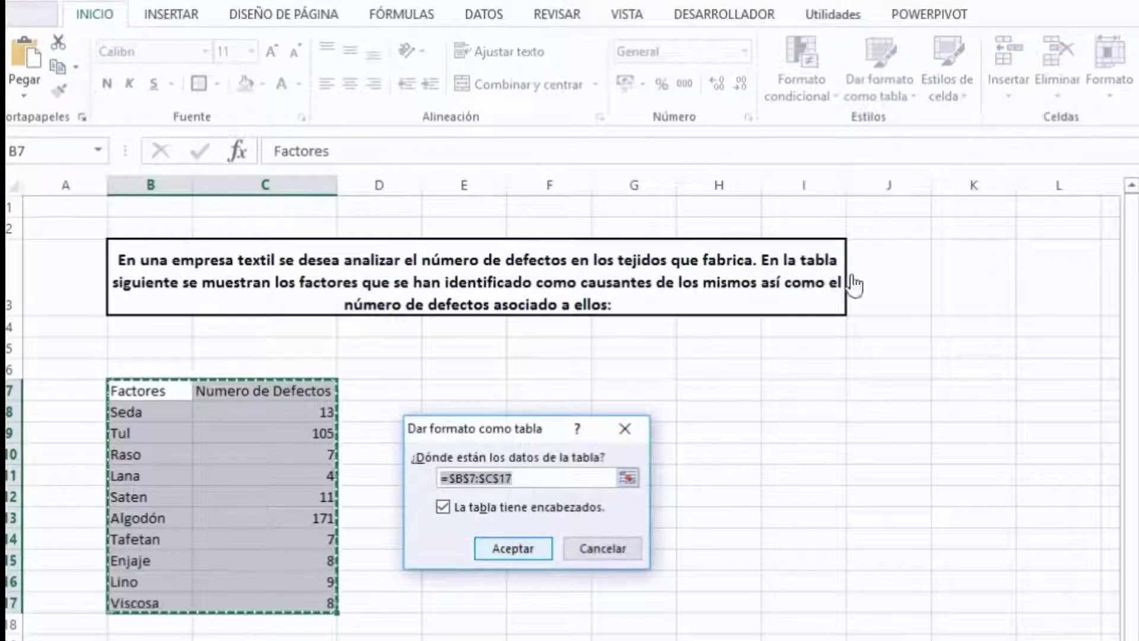
key("Return")
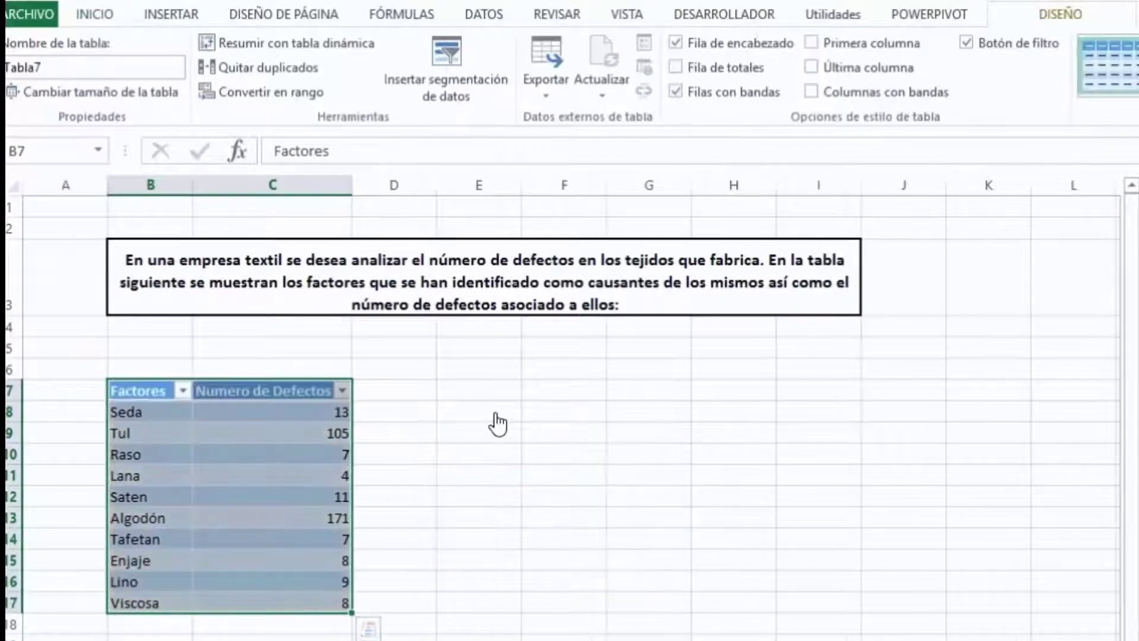
Add a Frecuencia column to the table by entering its header in D7
key("Right")
key("Right")
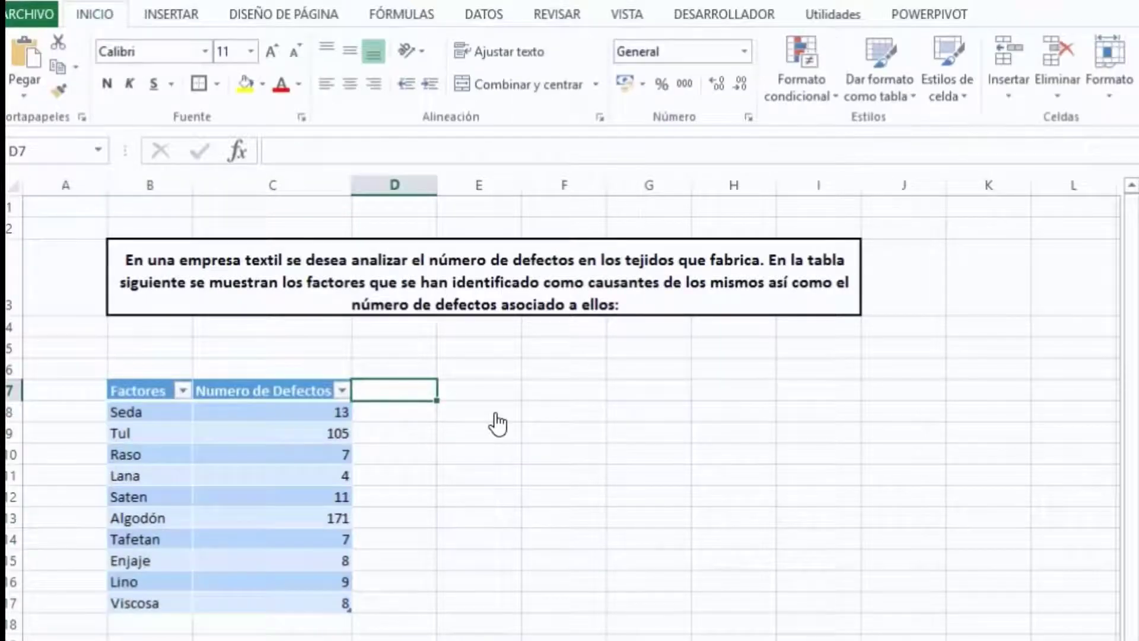
type("Fre")
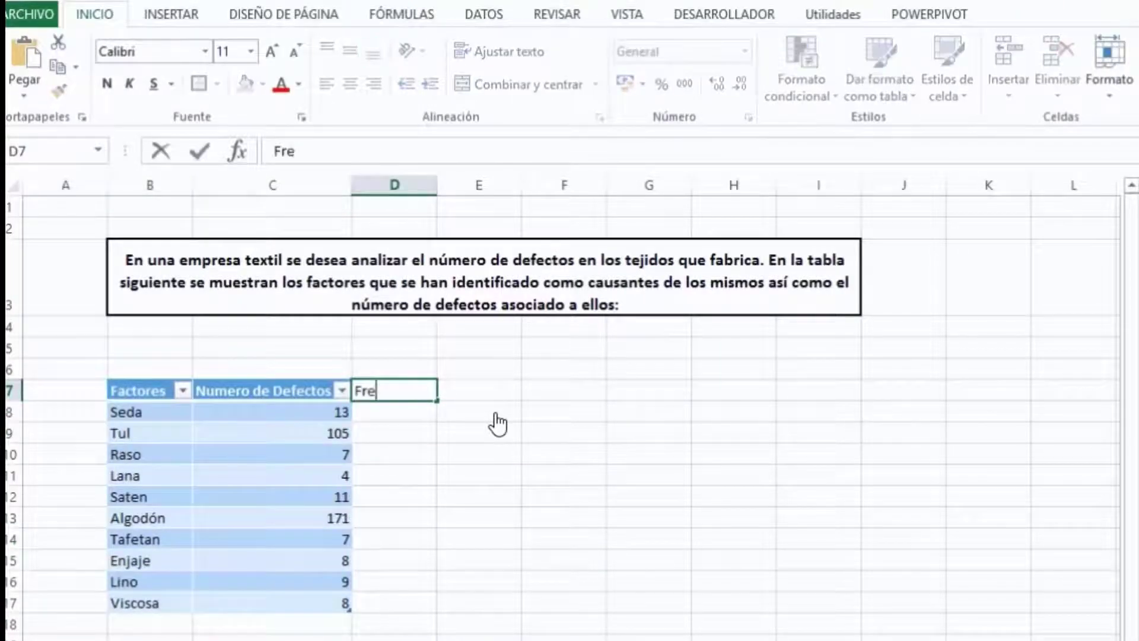
type("cuencia")
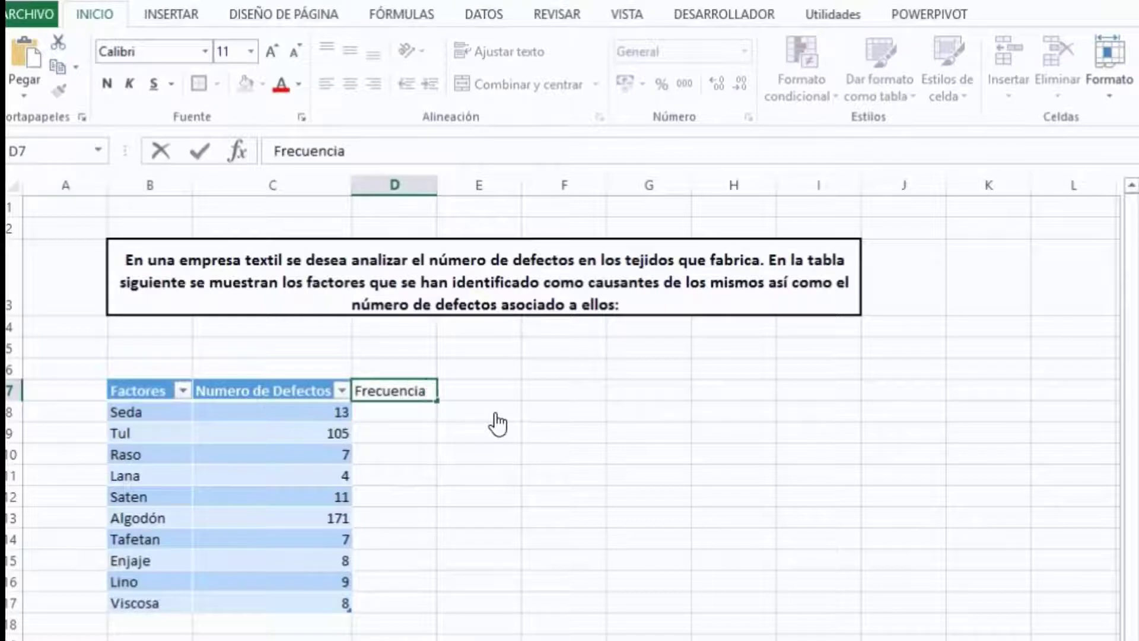
key("Return")
Calculate the Frecuencia column with the formula +[@[Numero de Defectos]]/SUMA([Numero de Defectos]), starting in D8
type("+")
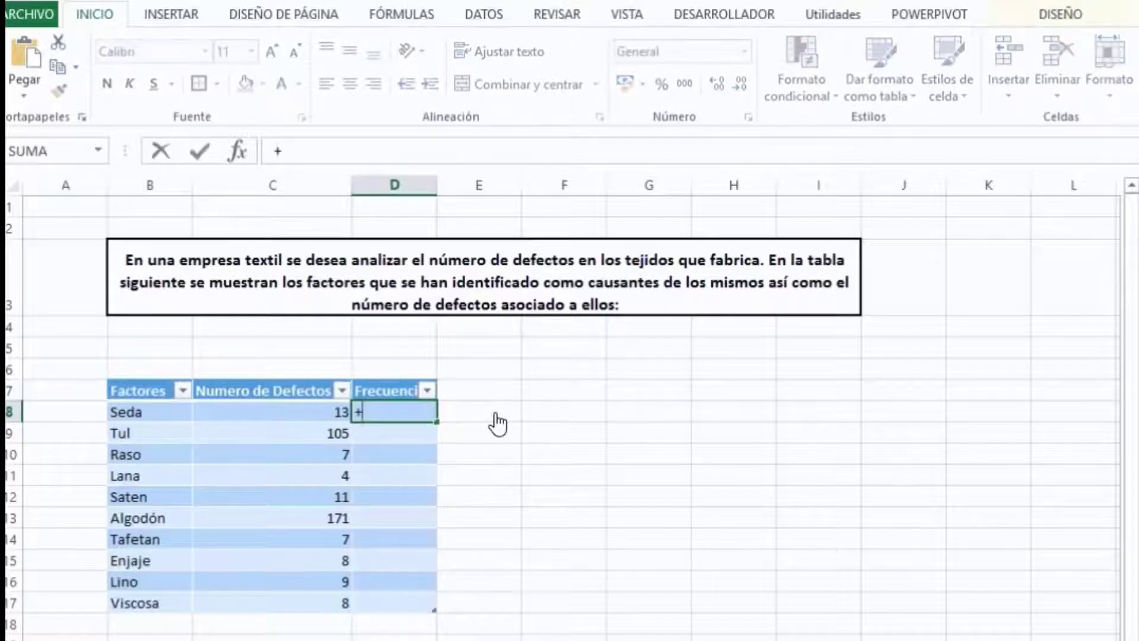
left_click(338, 411)
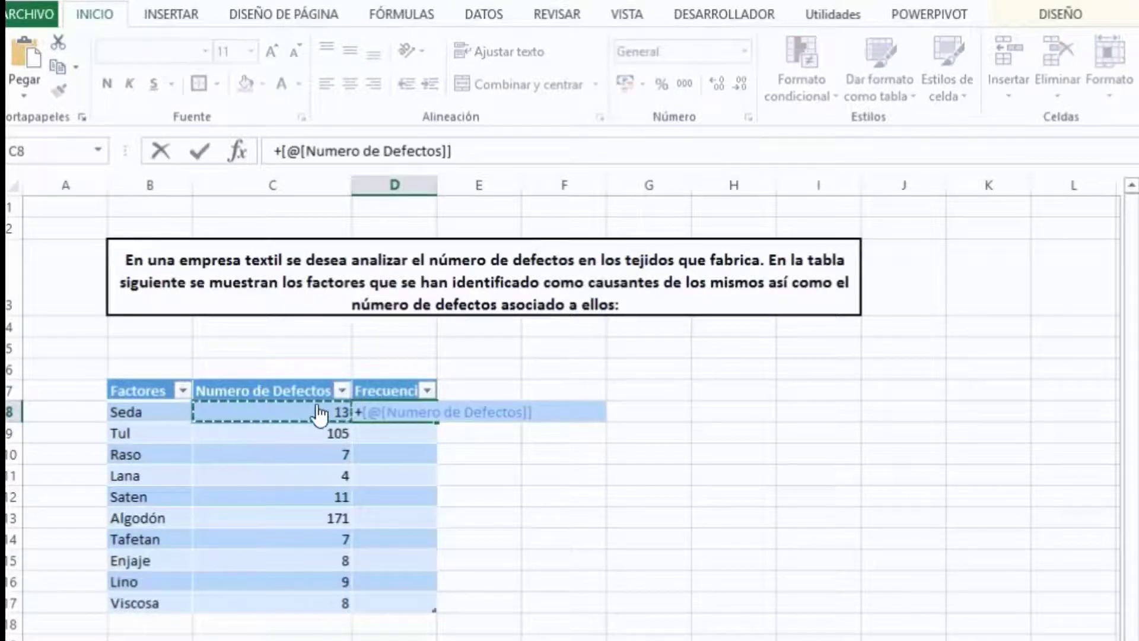
type("/")
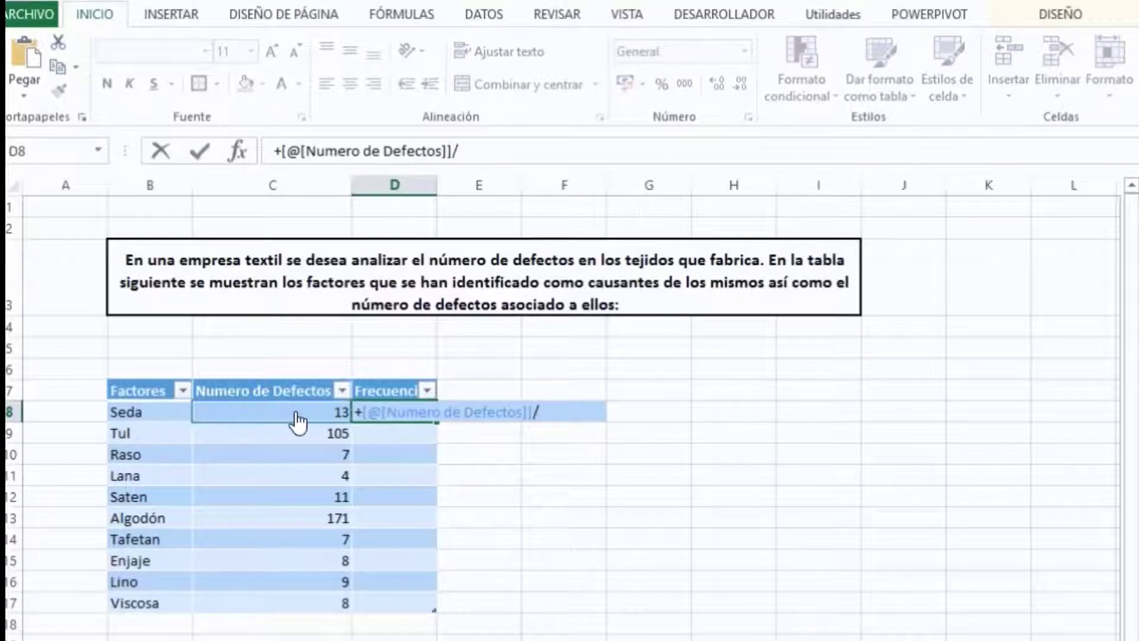
type("Suma")
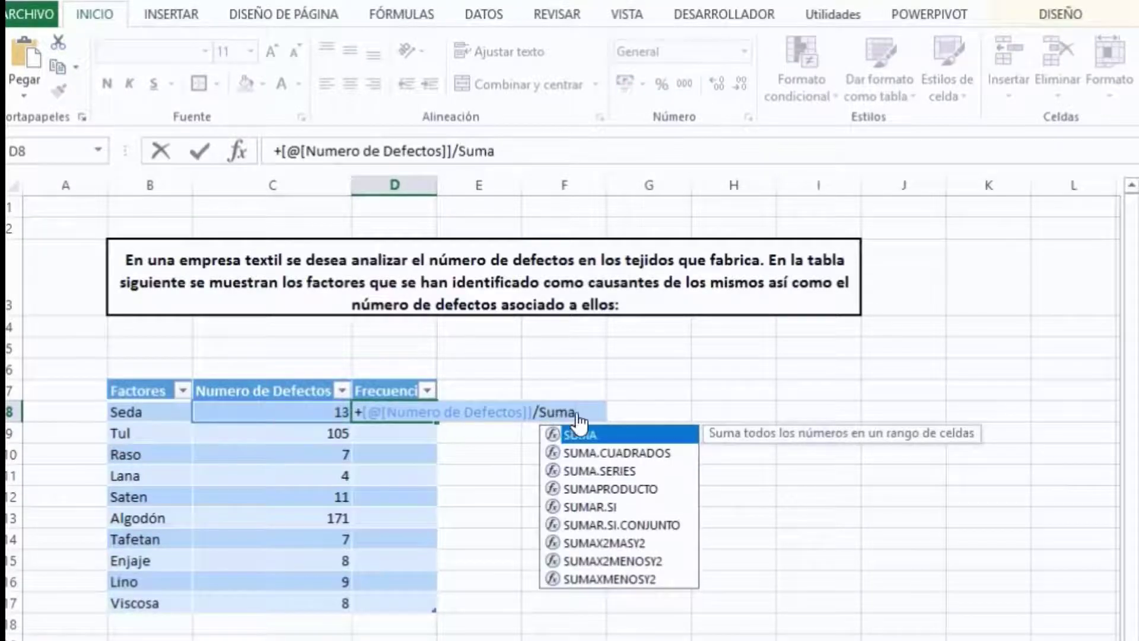
double_click(663, 431)
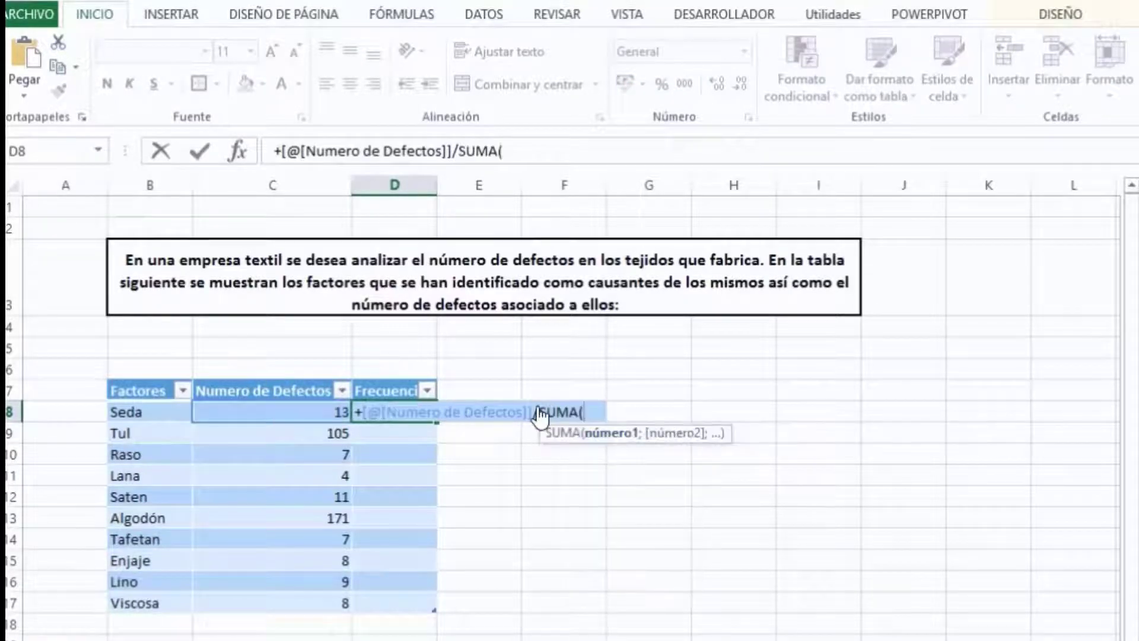
left_click_drag(320, 412, 320, 611)
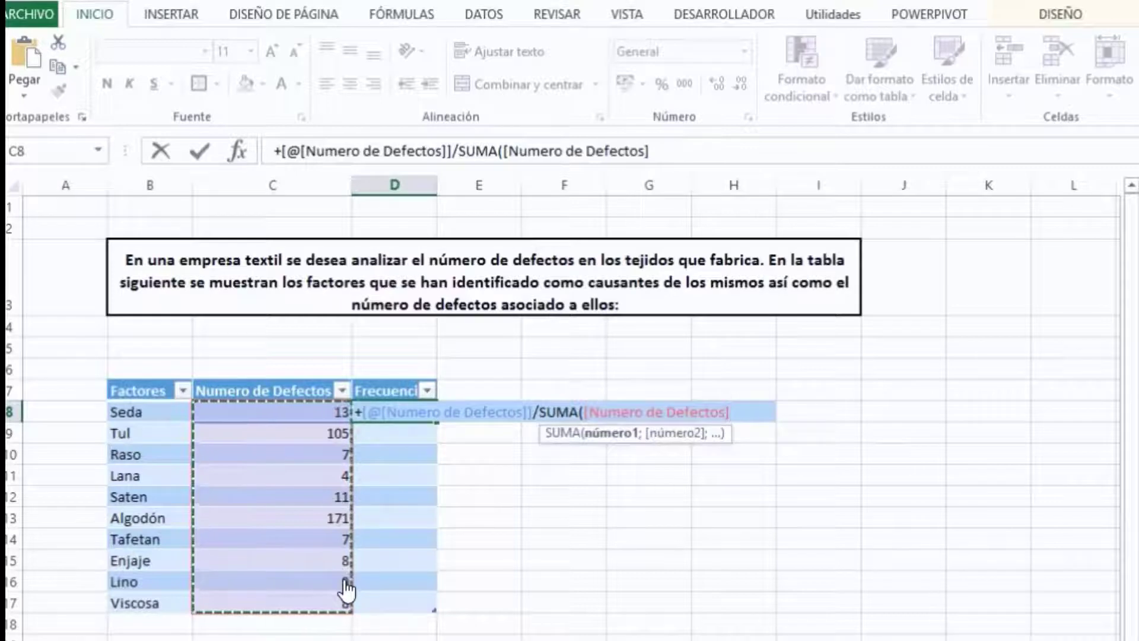
type("=")
key("BackSpace")
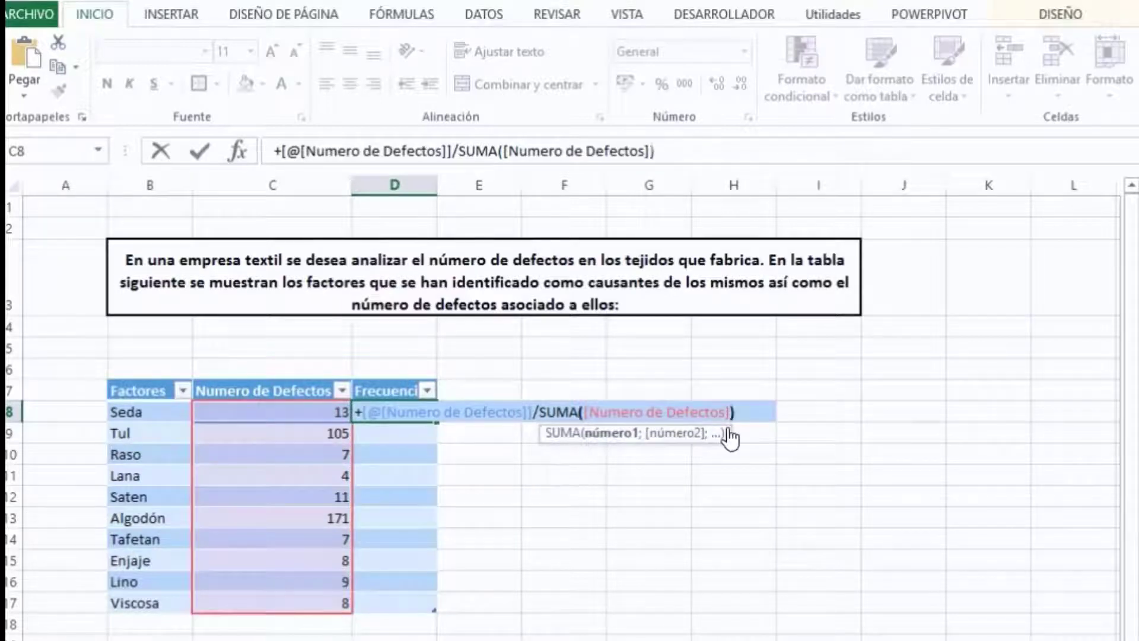
type(")")
key("Return")
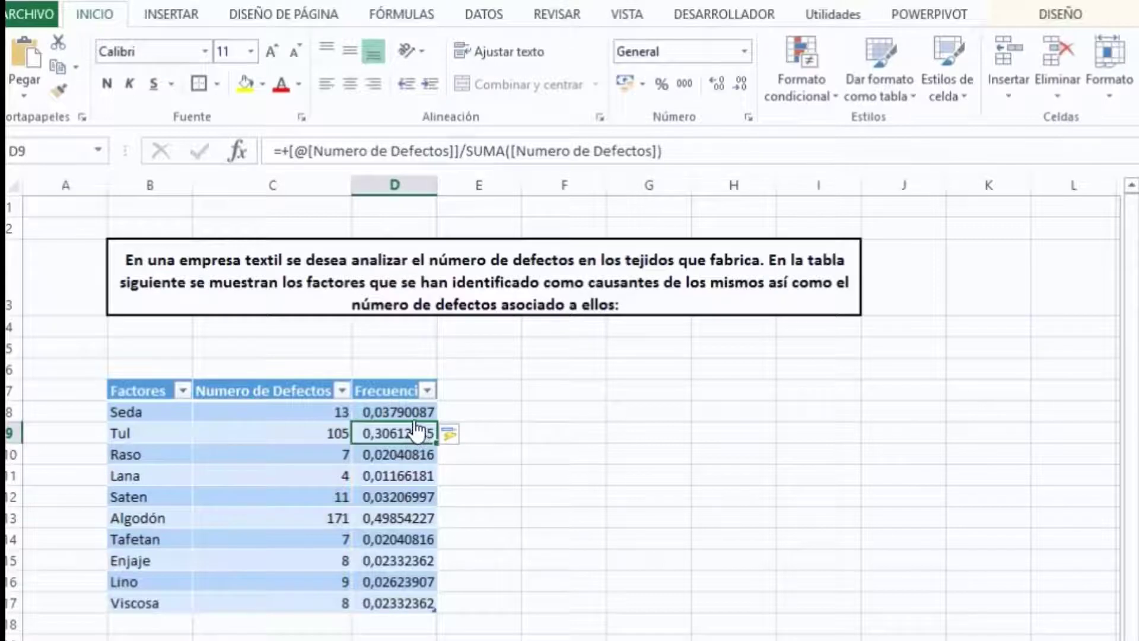
Sort the table by Numero de Defectos from largest to smallest and add a Frecuencia Acumulada column in E7
left_click(343, 390)
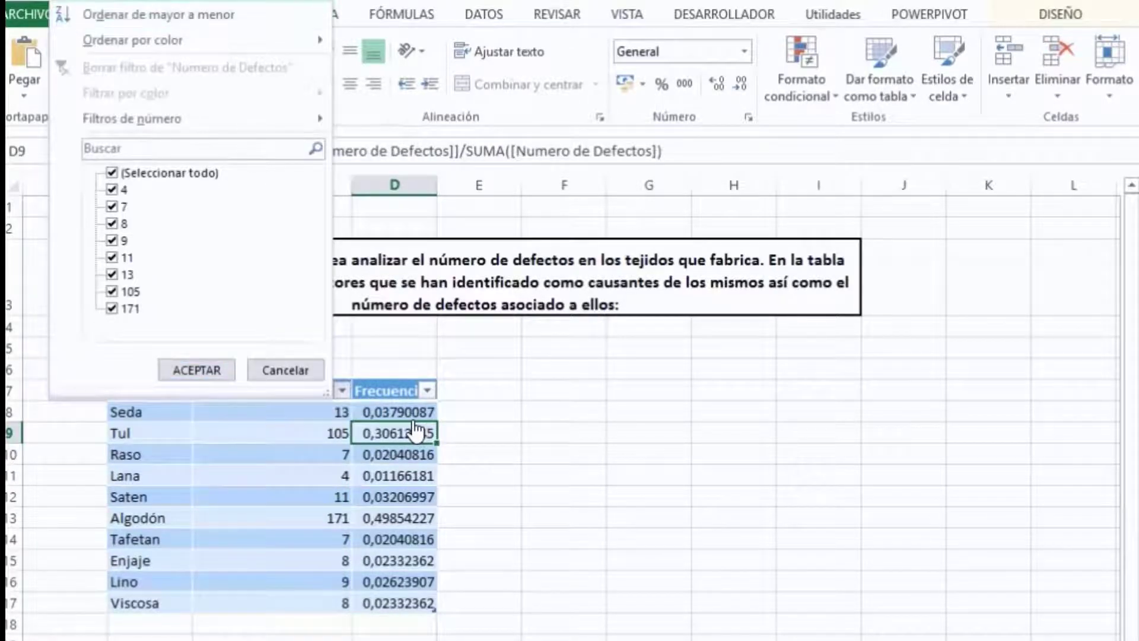
left_click(159, 15)
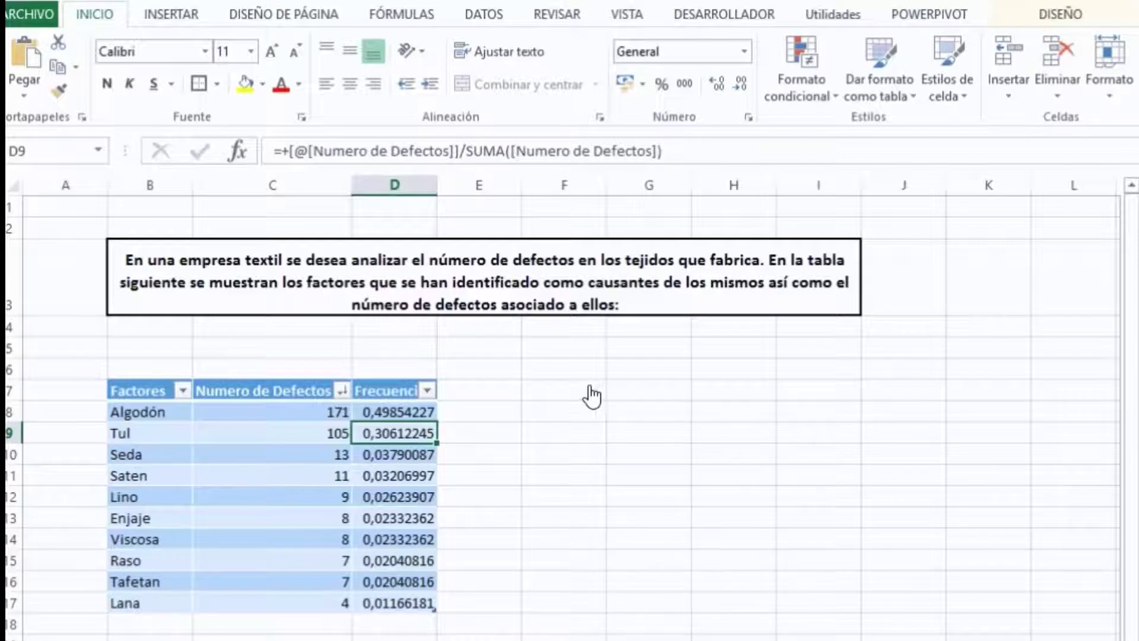
left_click(515, 393)
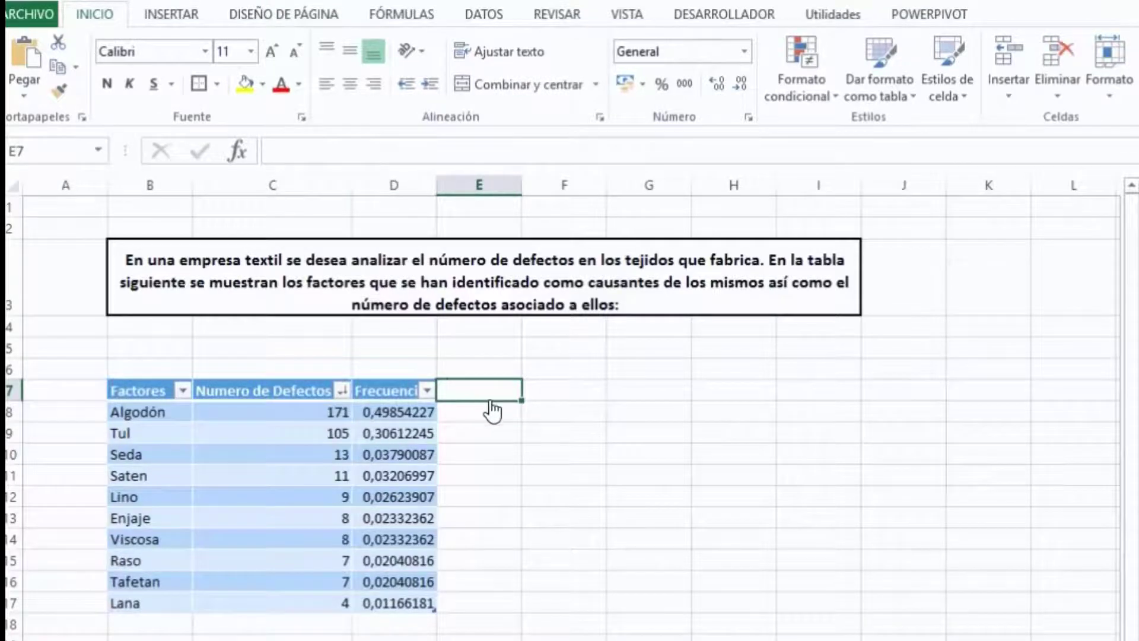
type("Frecuenci")
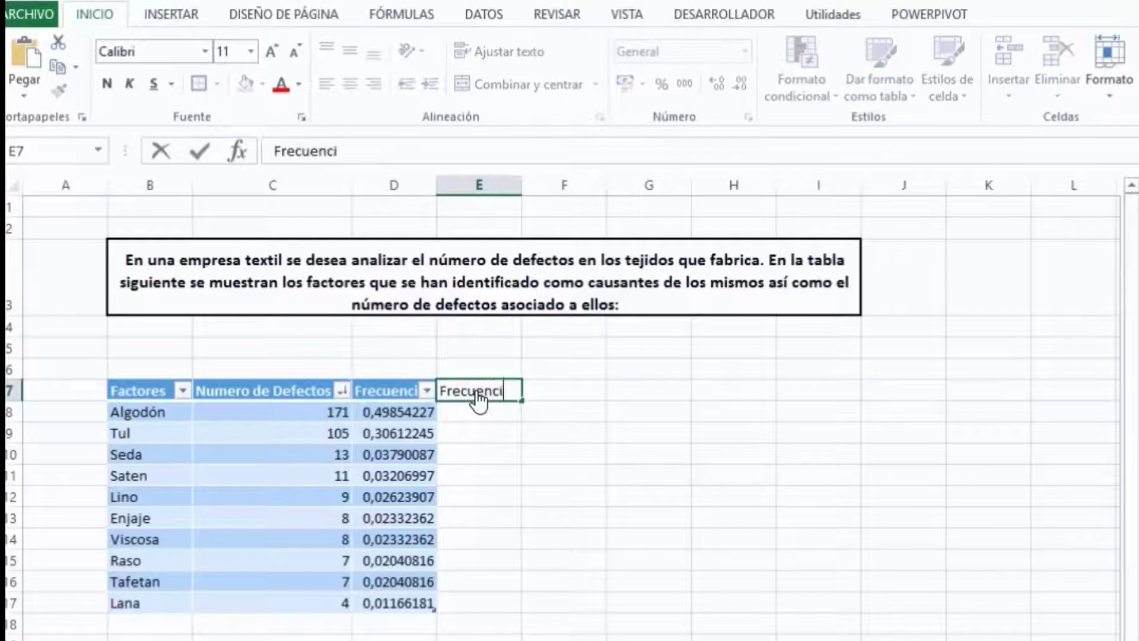
type("a Acumulada")
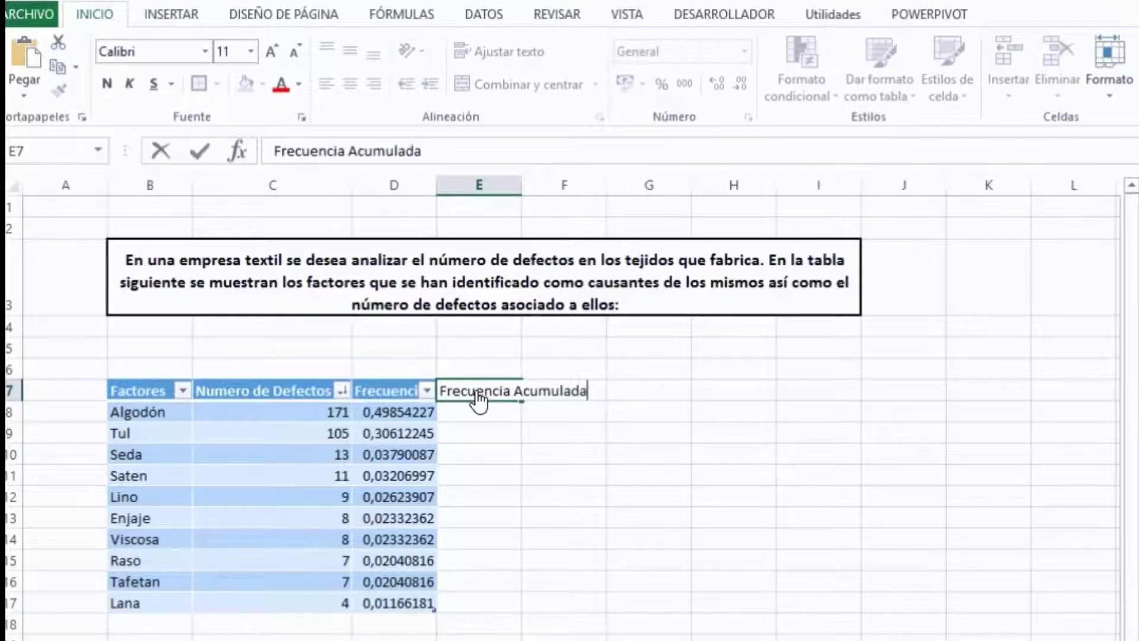
key("Return")
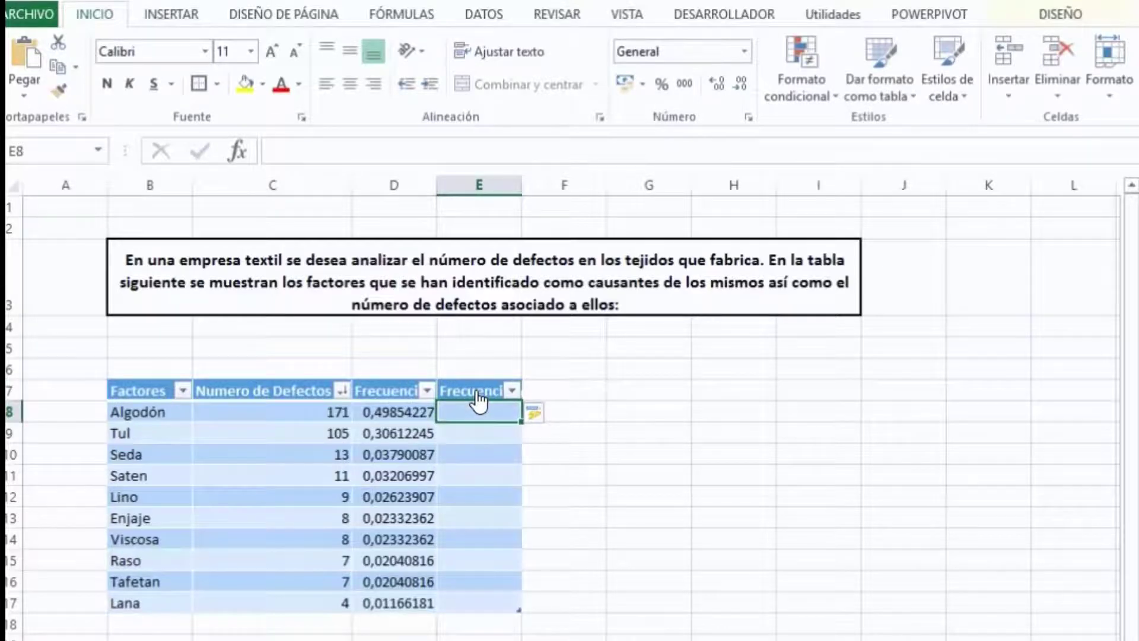
Set Algodón's cumulative frequency in E8 equal to its Frecuencia, undoing the automatic fill of the rest of the column
type("+")
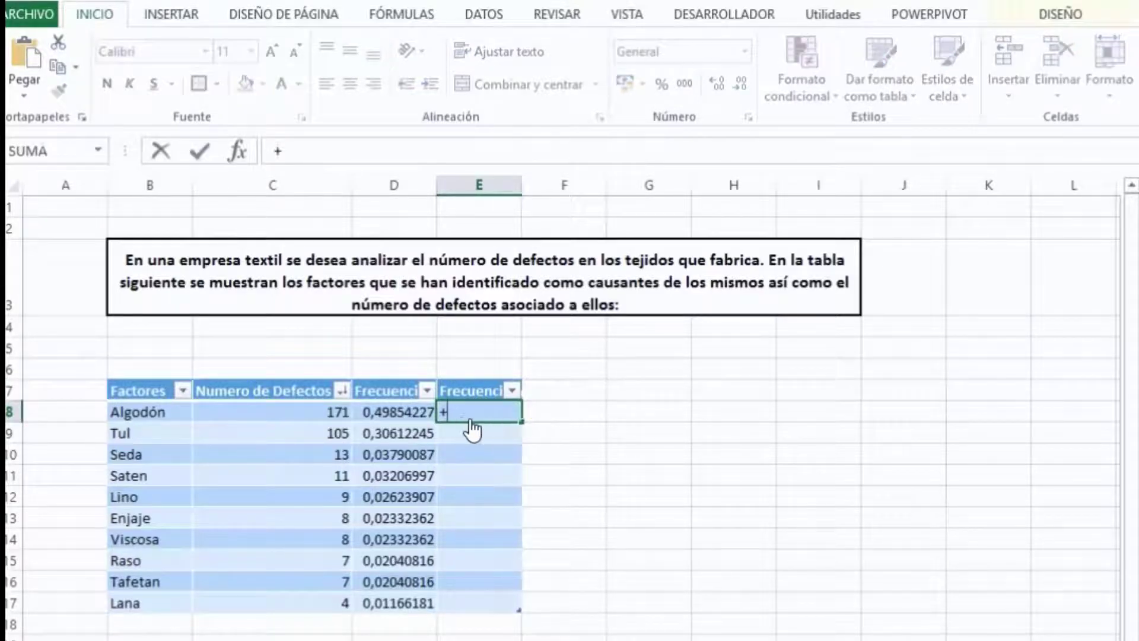
left_click(394, 413)
key("Return")
key("ctrl+z")
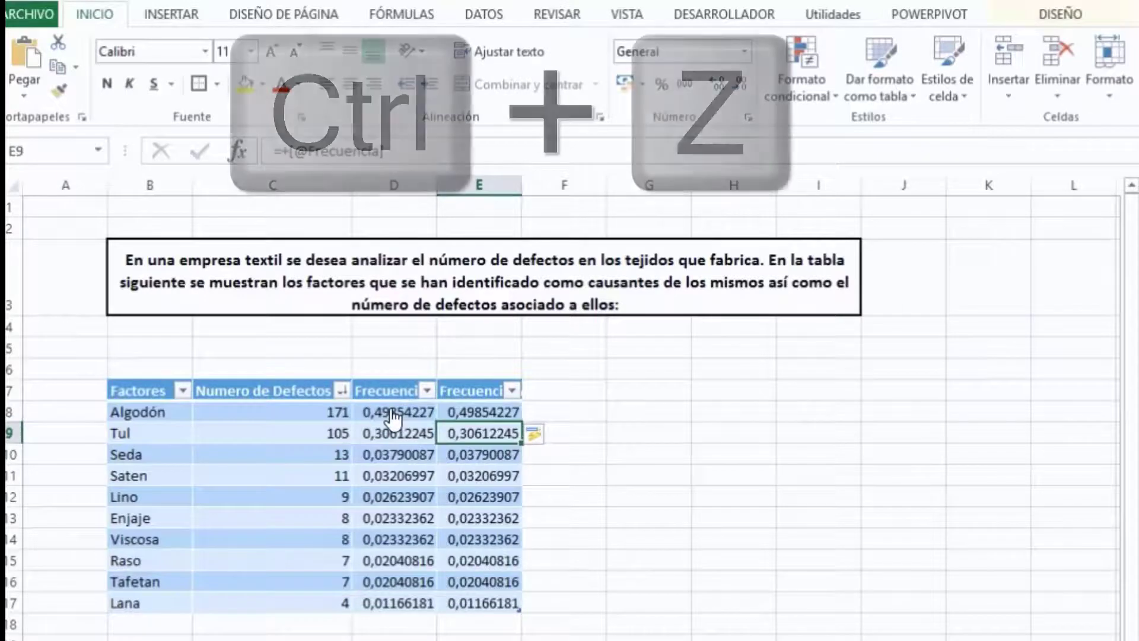
key("ctrl+z")
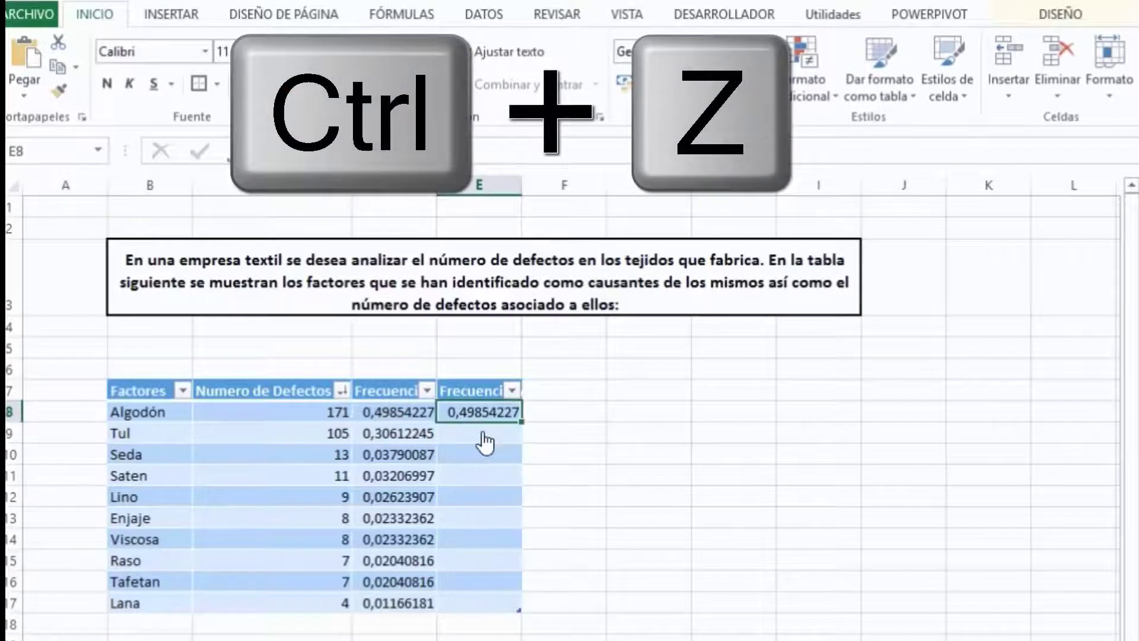
left_click(485, 433)
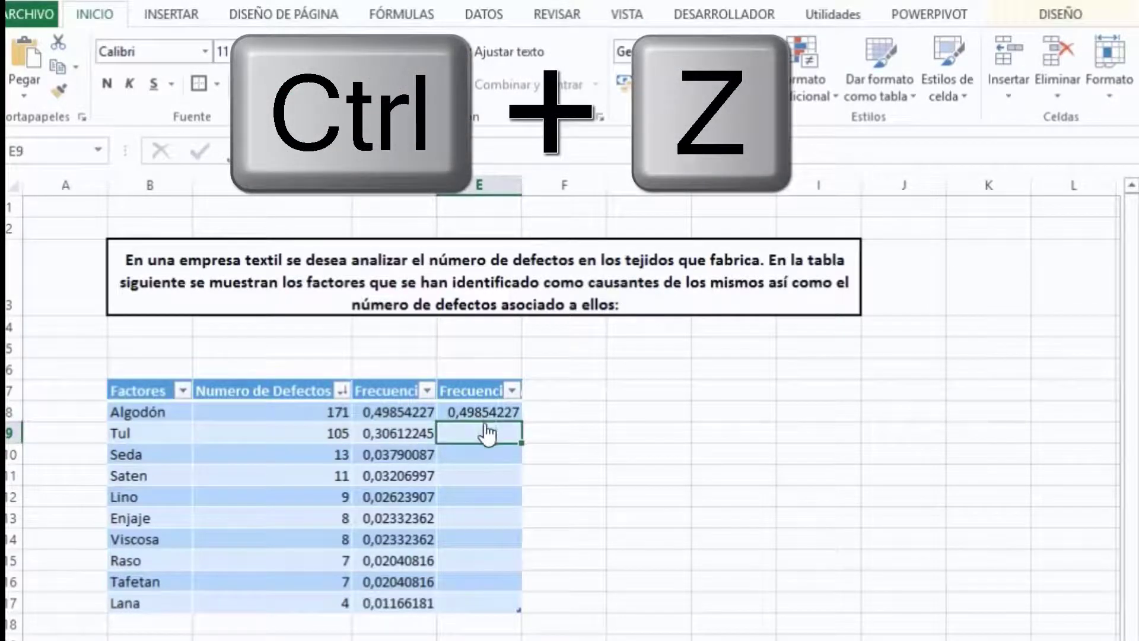
type("+")
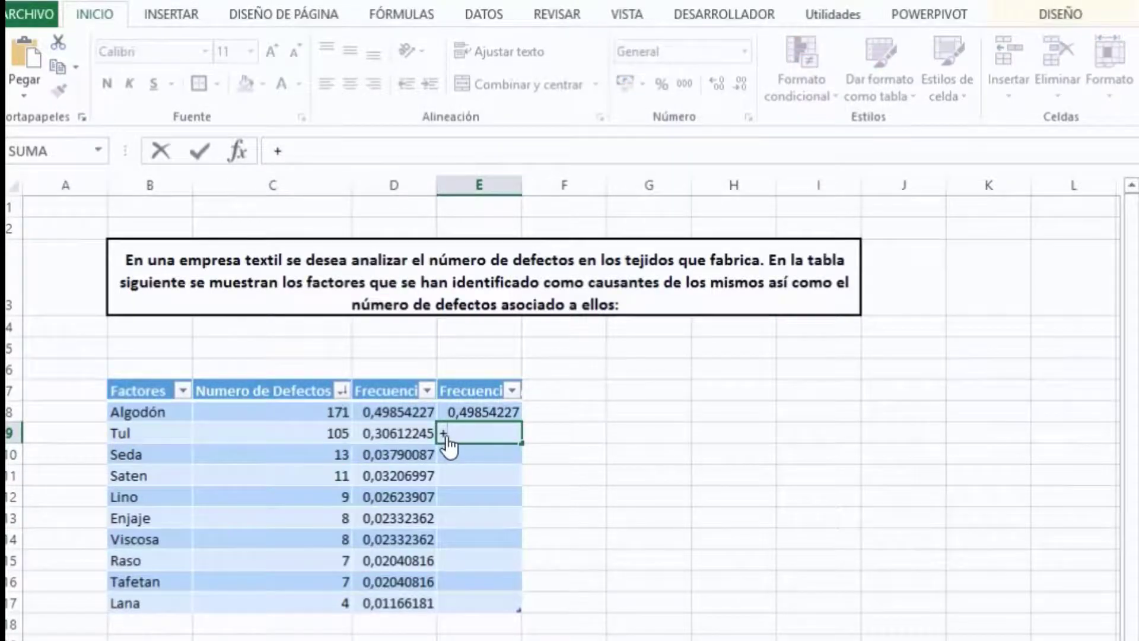
left_click(434, 438)
type("+")
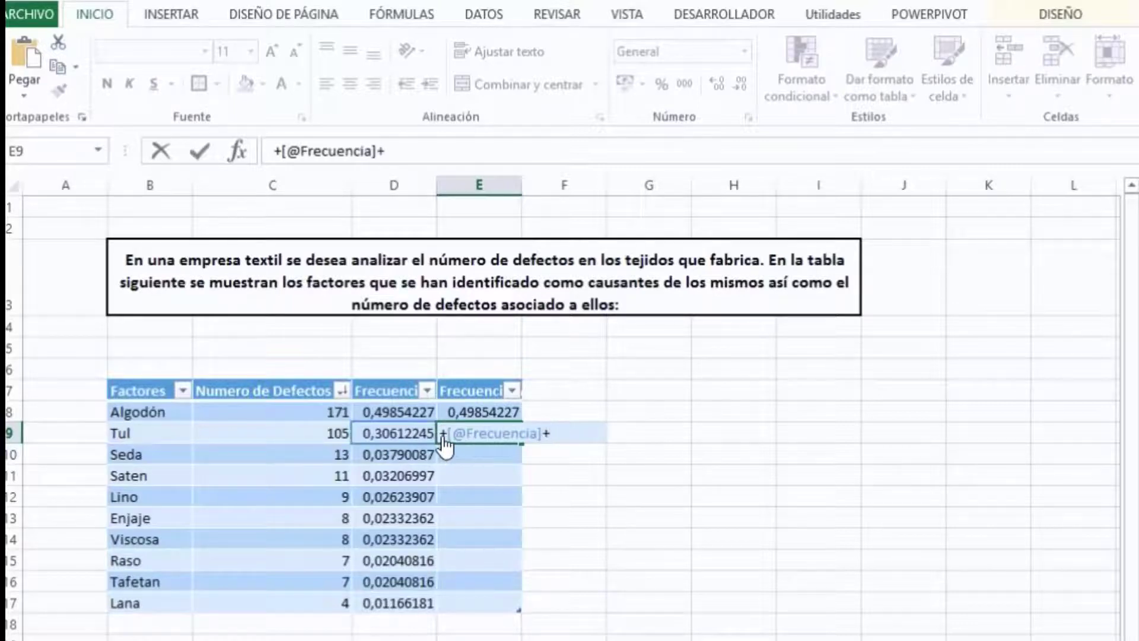
key("Up")
key("Return")
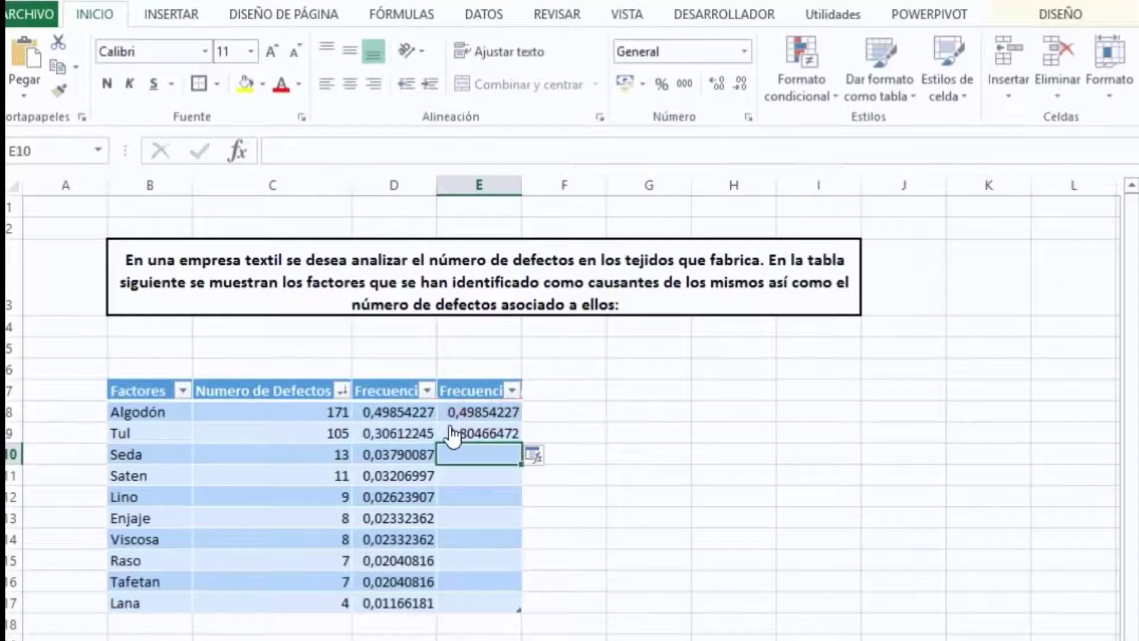
left_click(471, 434)
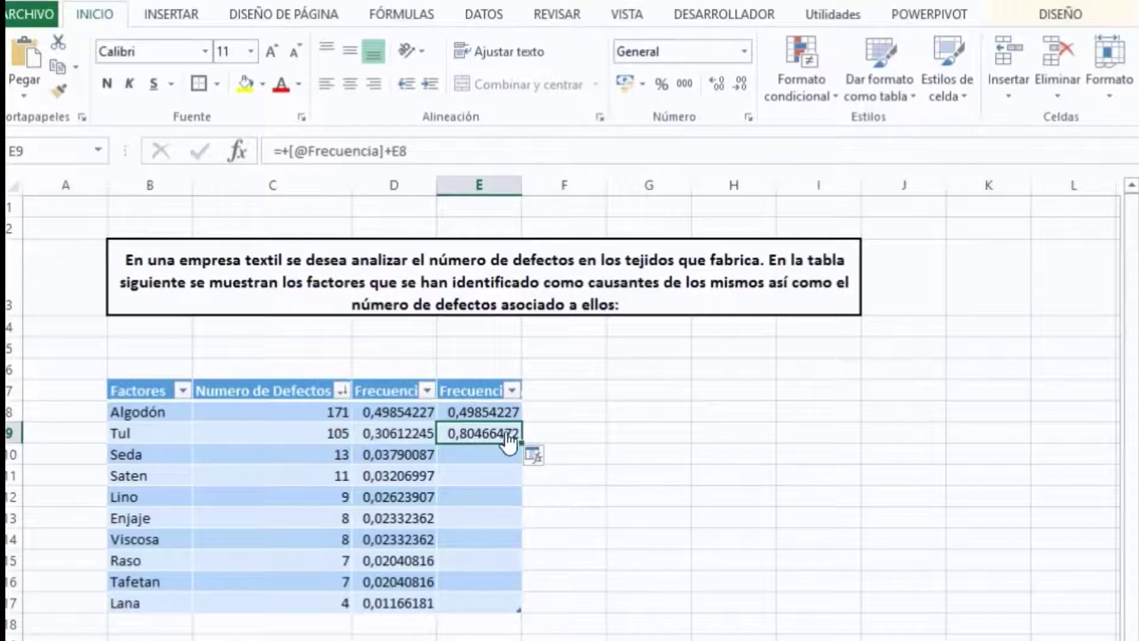
left_click_drag(521, 442, 511, 602)
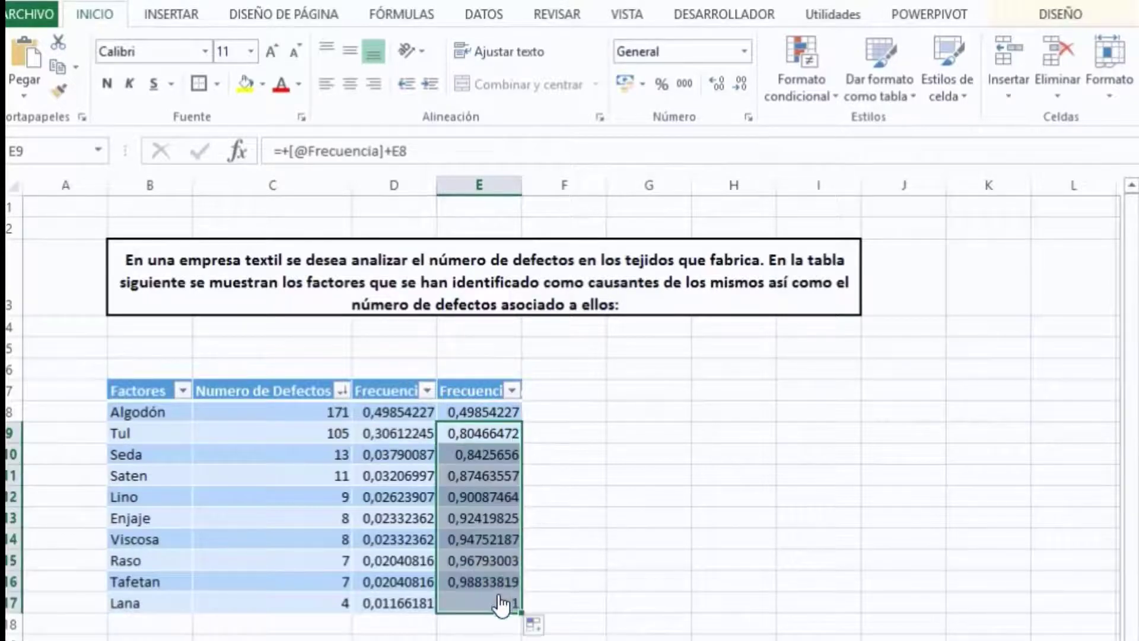
Format the values of the Frecuencia and Frecuencia Acumulada columns, D8:E17, as percentages with two decimals
left_click_drag(394, 411, 511, 581)
key("shift+Down")
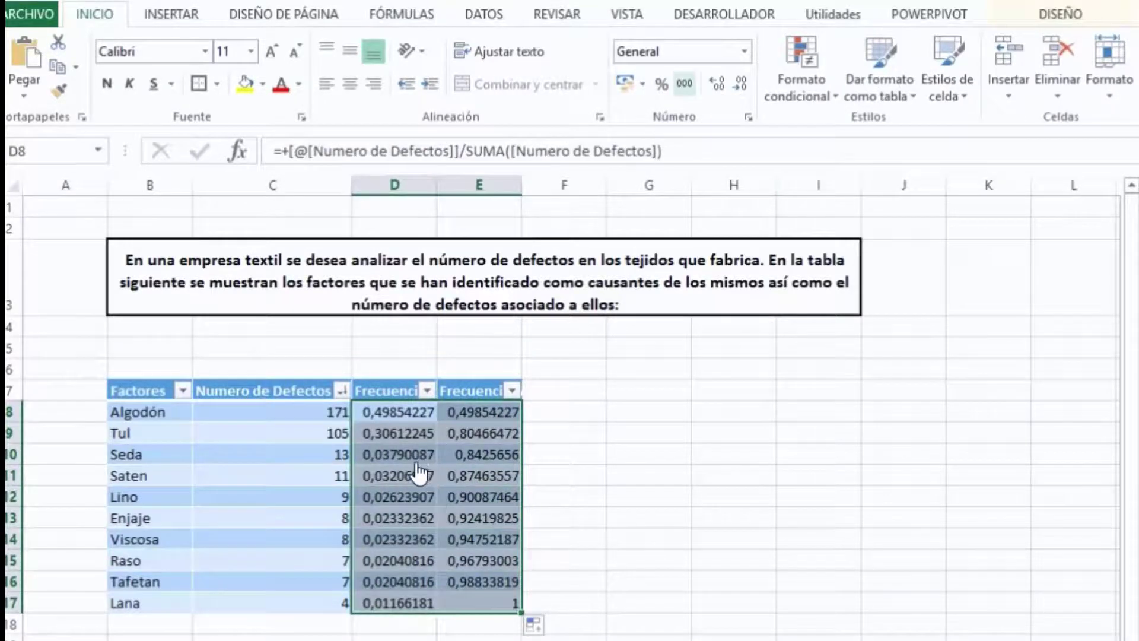
key("ctrl+shift+5")
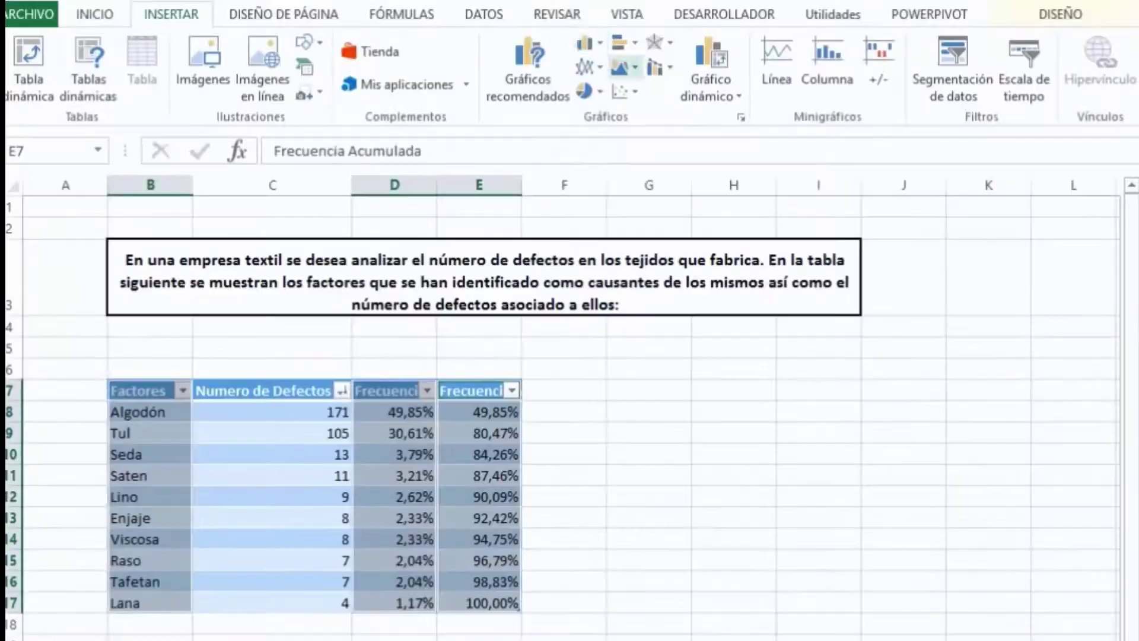
left_click(591, 44)
left_click(685, 293)
left_click(273, 413)
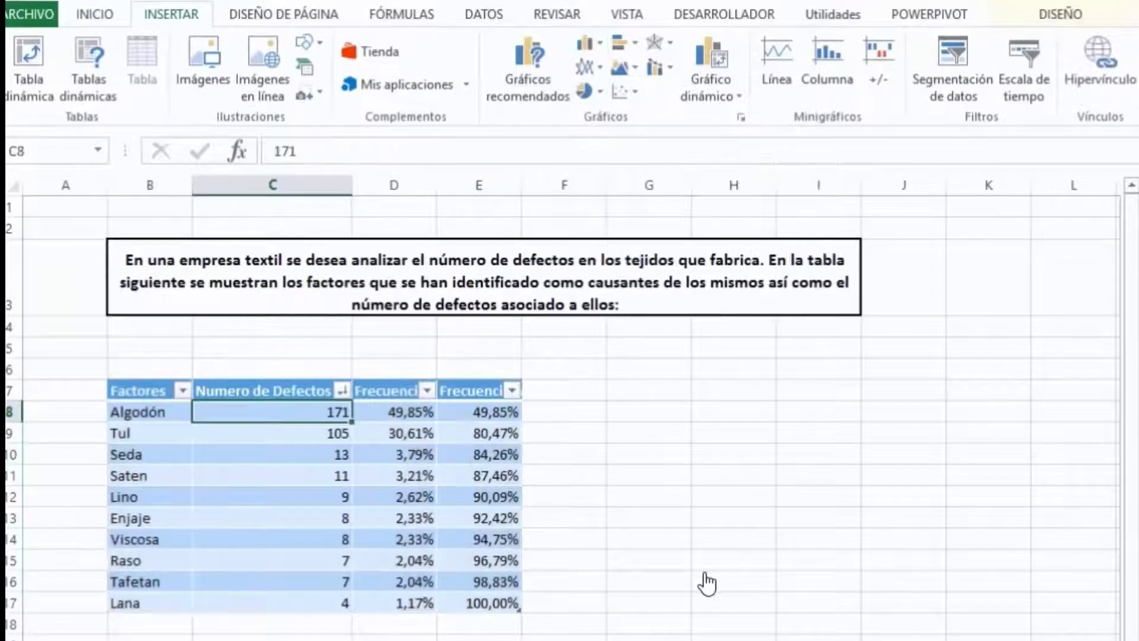
Insert a clustered column chart from the Factores, Numero de Defectos and Frecuencia Acumulada values in B8:C17 and E8:E17
left_click_drag(150, 412, 150, 561)
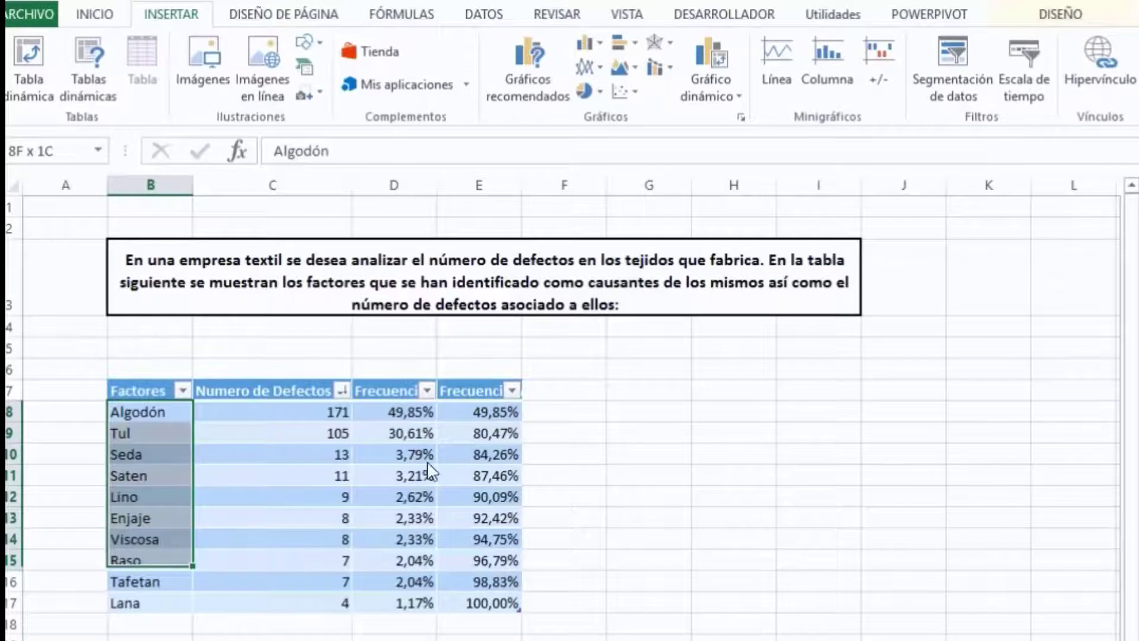
left_click_drag(273, 411, 273, 603)
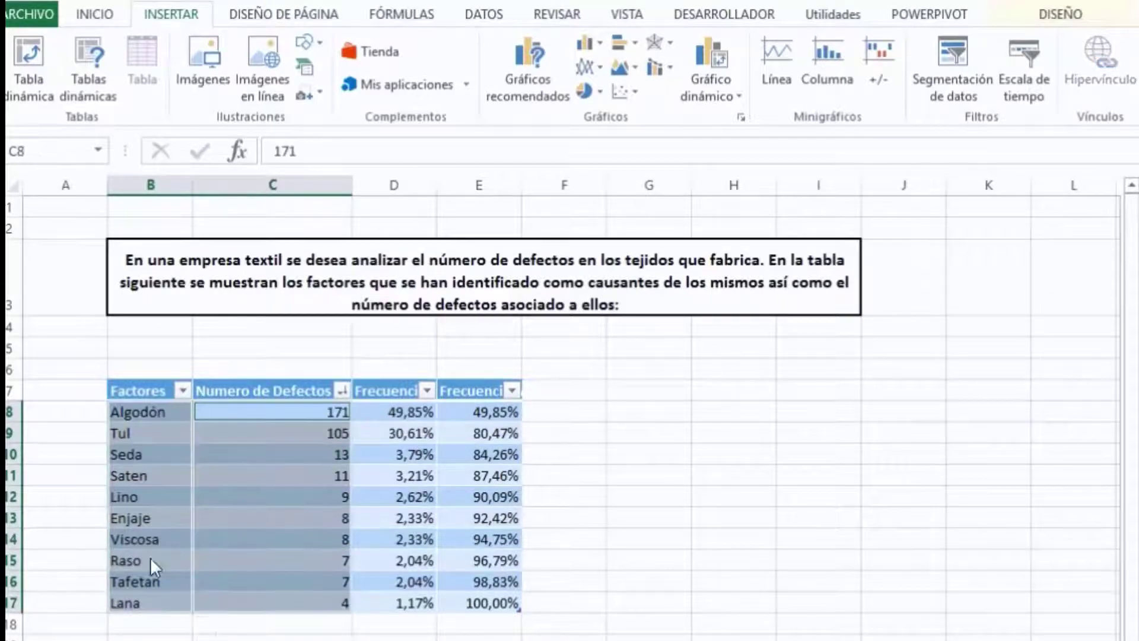
left_click_drag(479, 411, 493, 602)
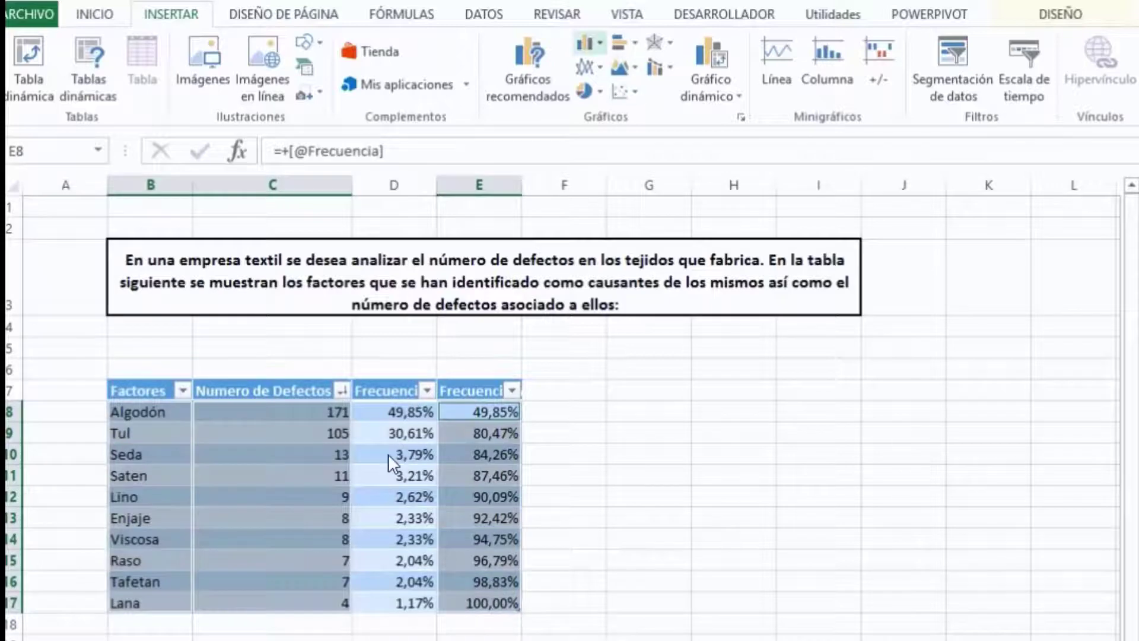
left_click(589, 43)
left_click(603, 111)
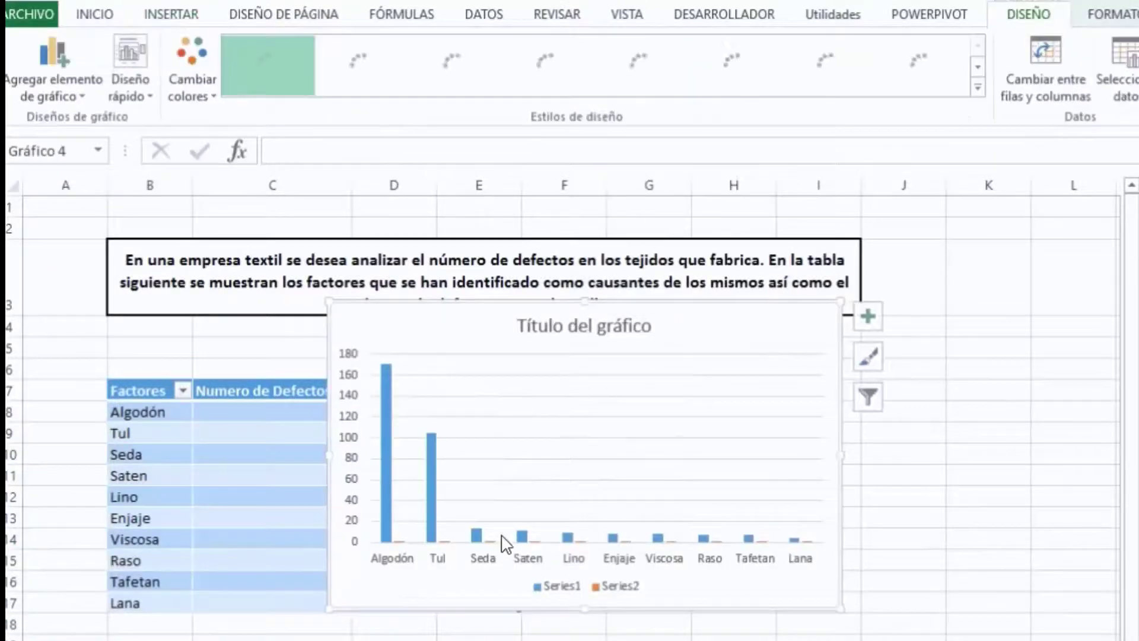
Plot the Numero de Defectos series (Series1) on the secondary axis of the chart
left_click(438, 501)
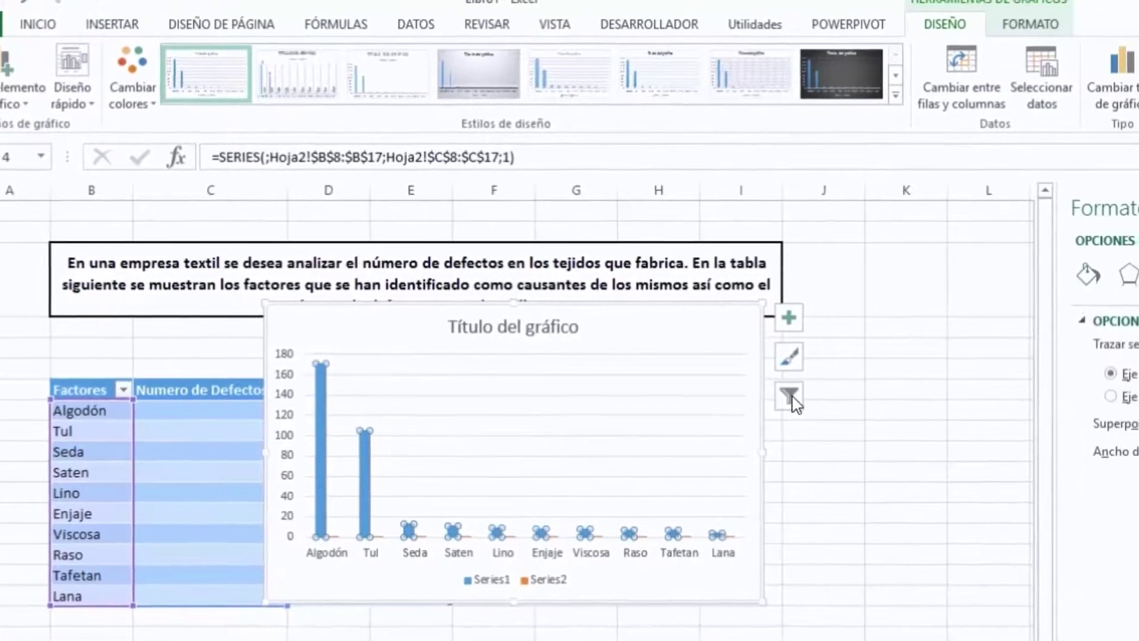
left_click(1085, 396)
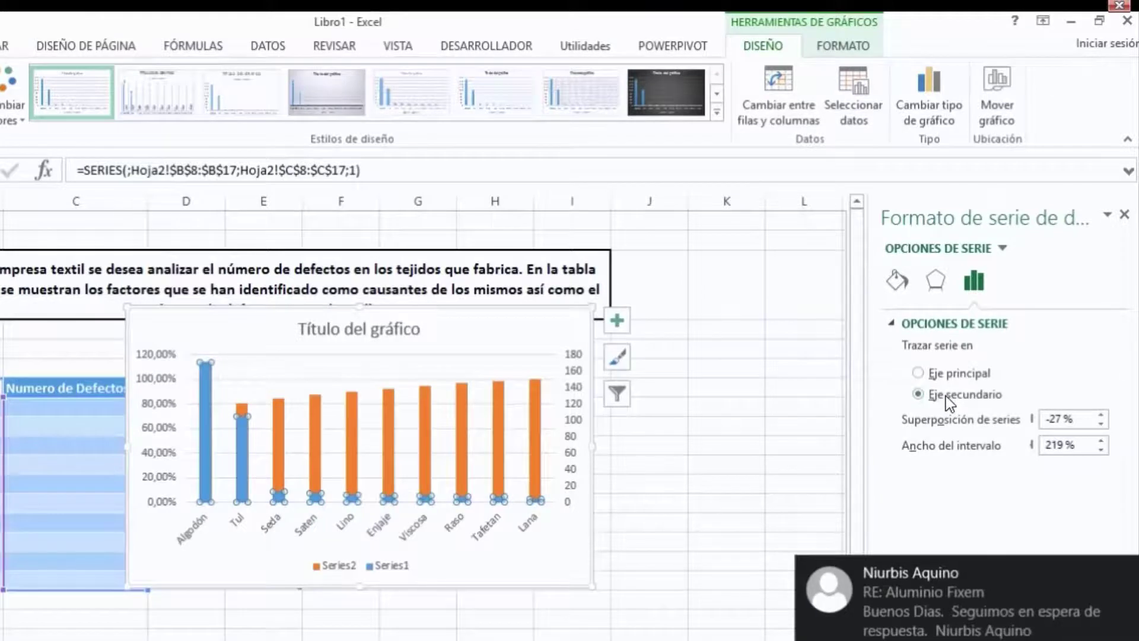
key("Escape")
key("Escape")
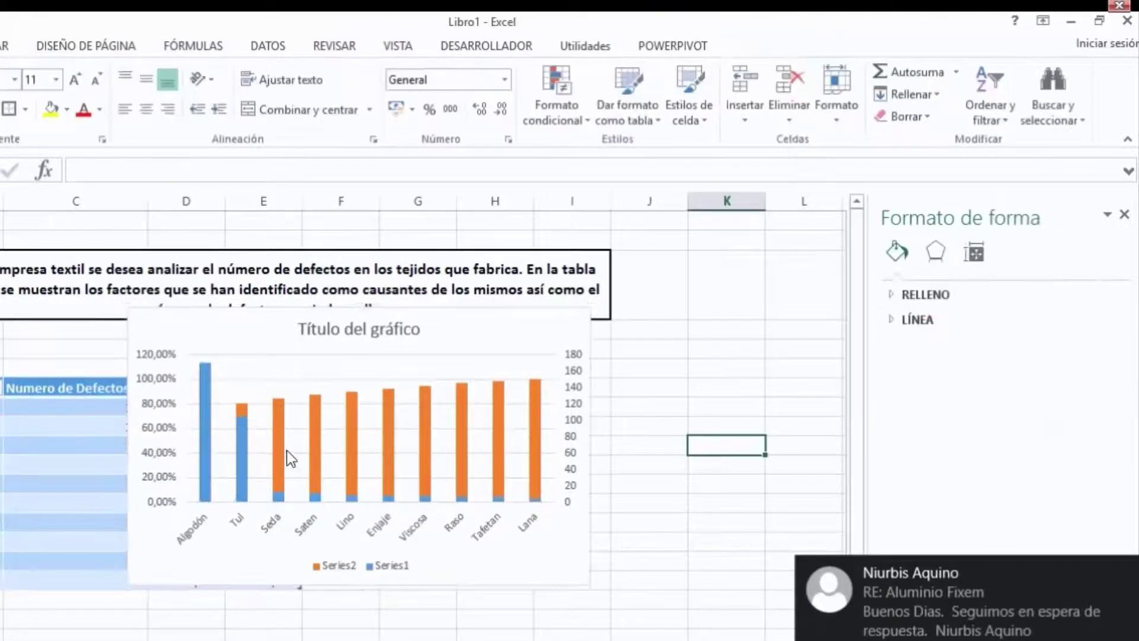
Change the chart to a custom combination with Series2 as a stacked line with markers and Series1 kept as clustered columns
left_click(388, 439)
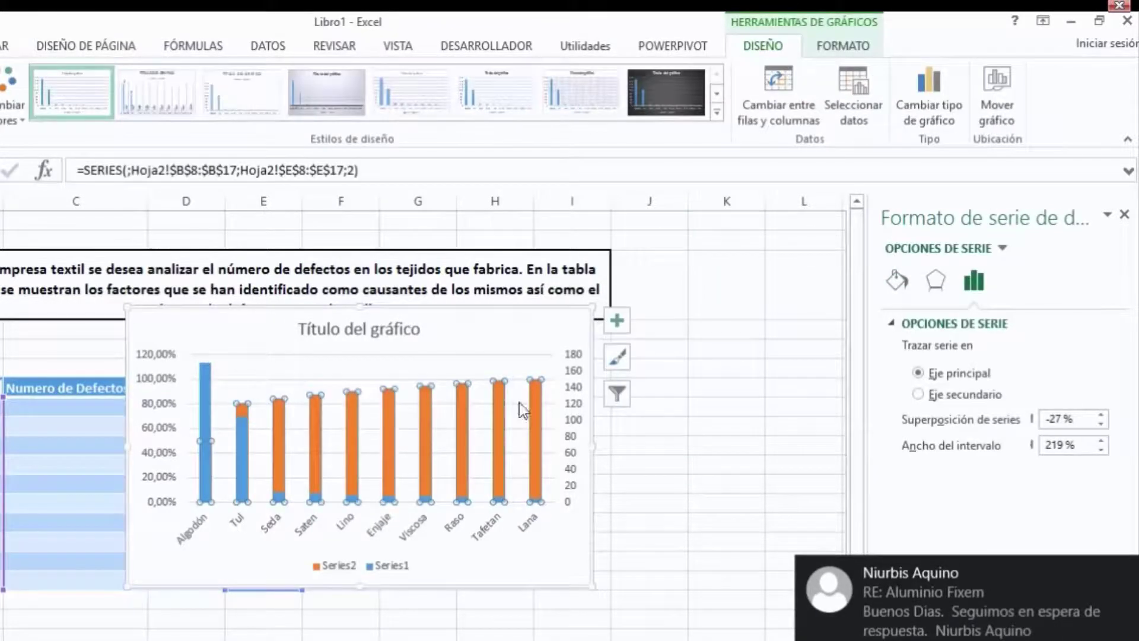
left_click(923, 113)
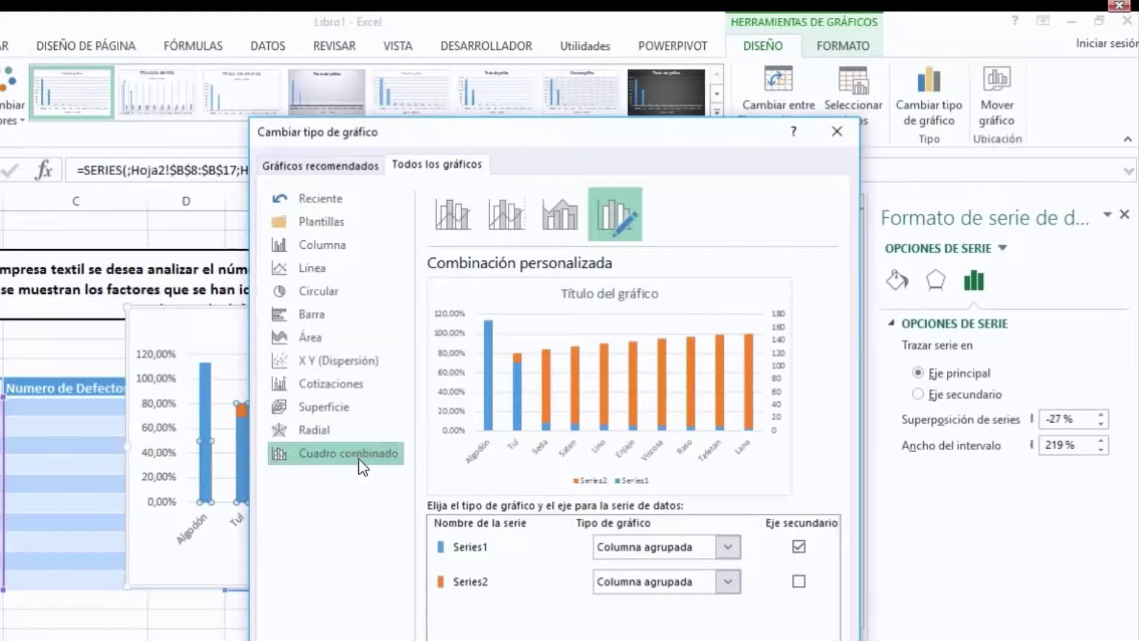
left_click(727, 582)
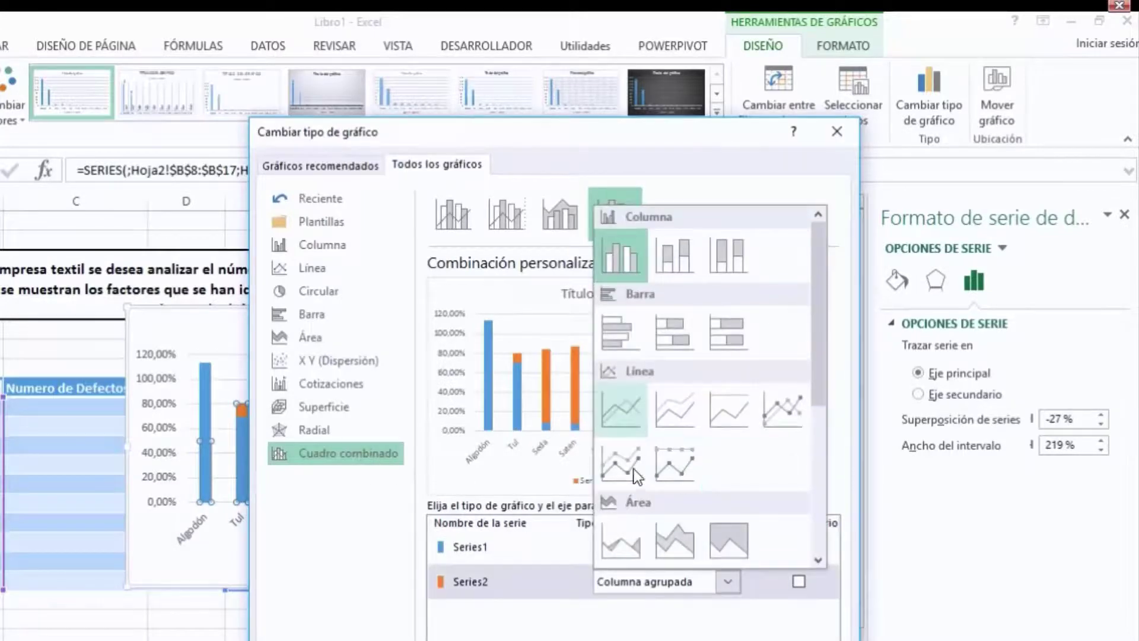
left_click(627, 424)
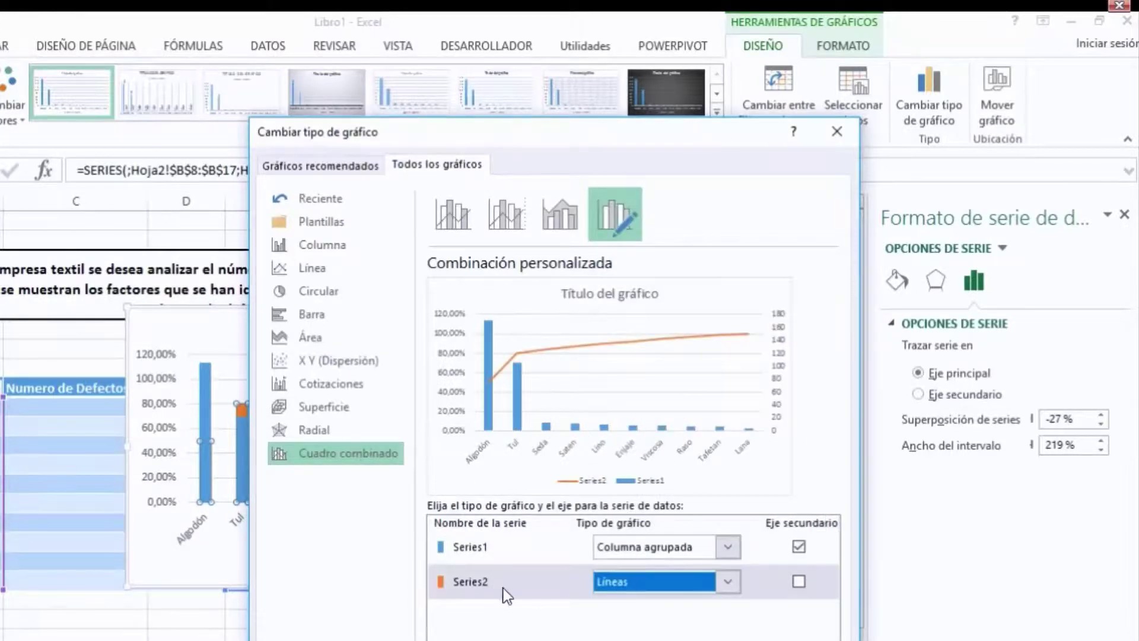
left_click(728, 582)
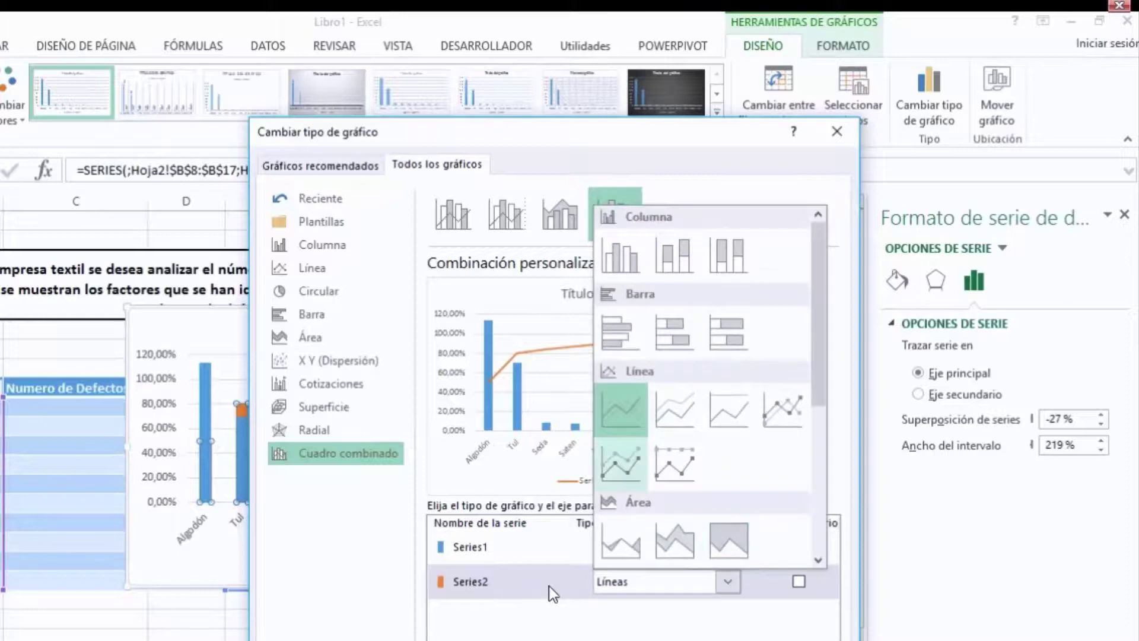
left_click(621, 464)
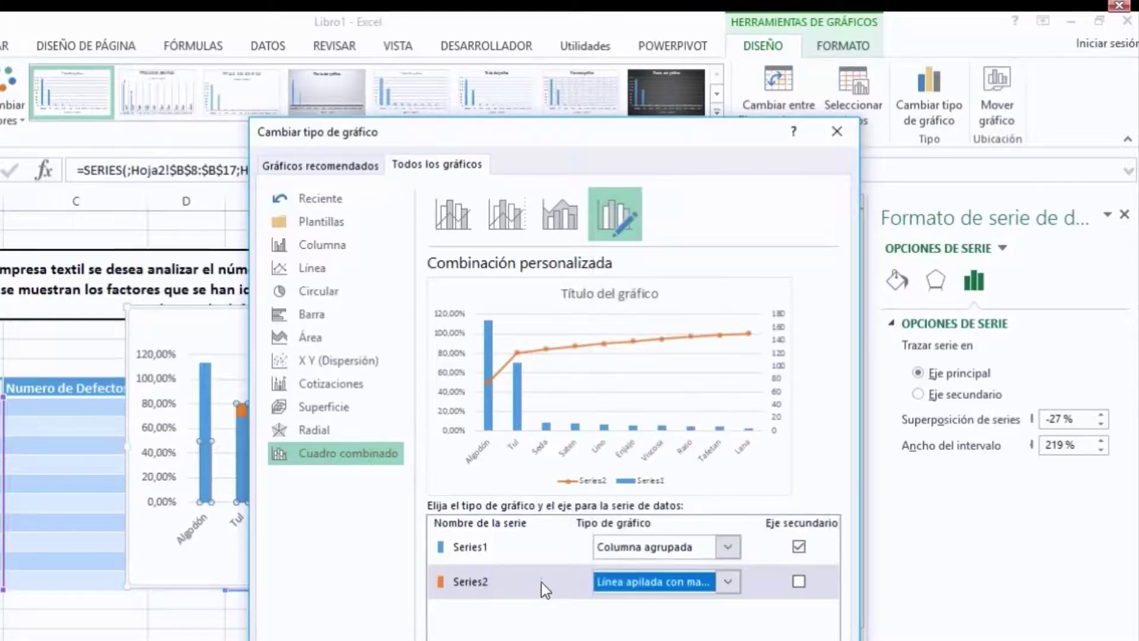
key("Return")
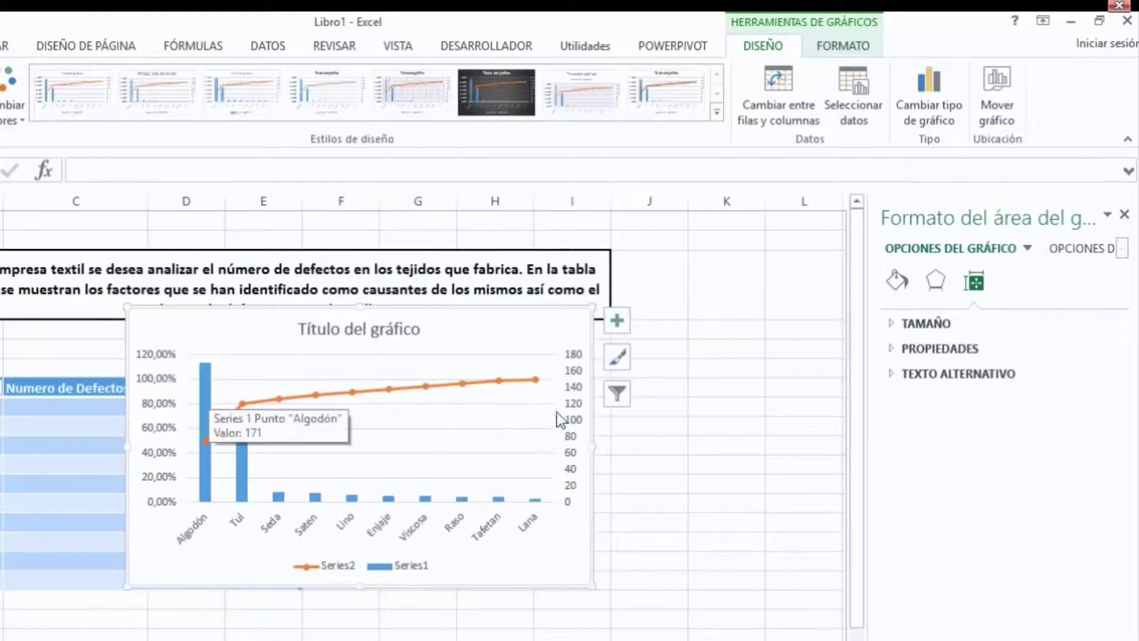
Set the gap width of the Series1 columns to 10% and move the chart away from the problem statement
left_click(205, 410)
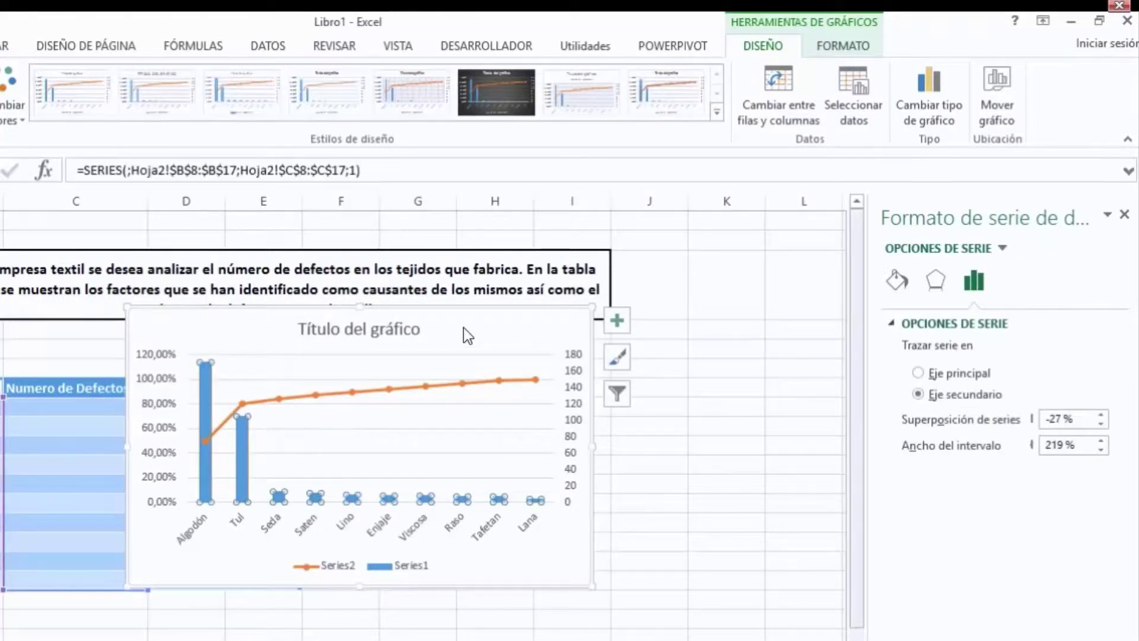
double_click(1057, 445)
type("10")
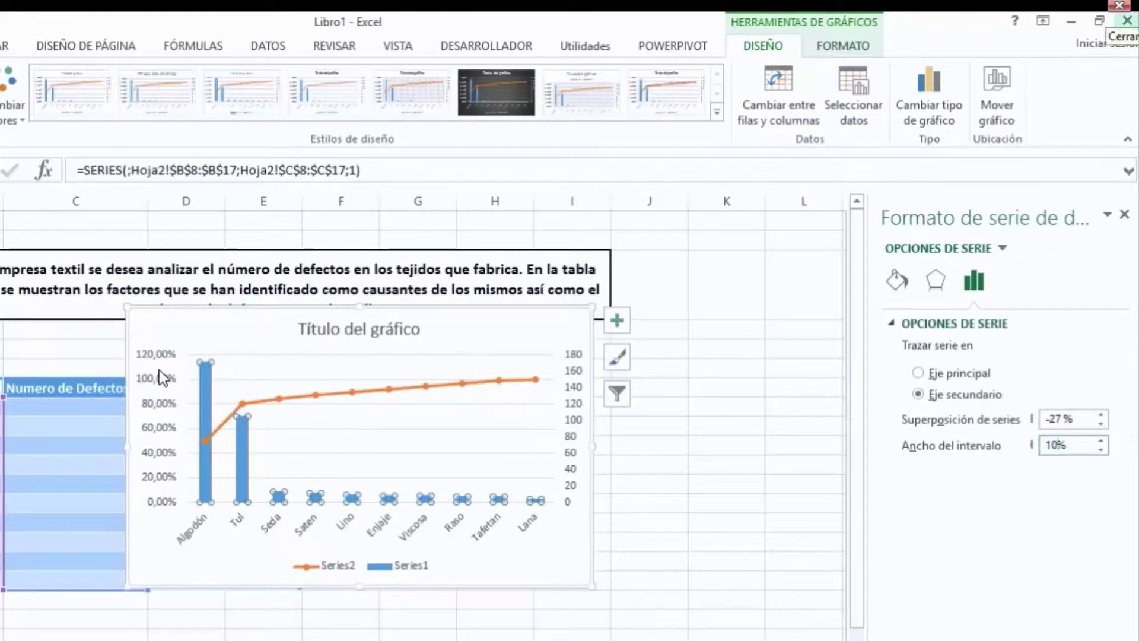
key("Return")
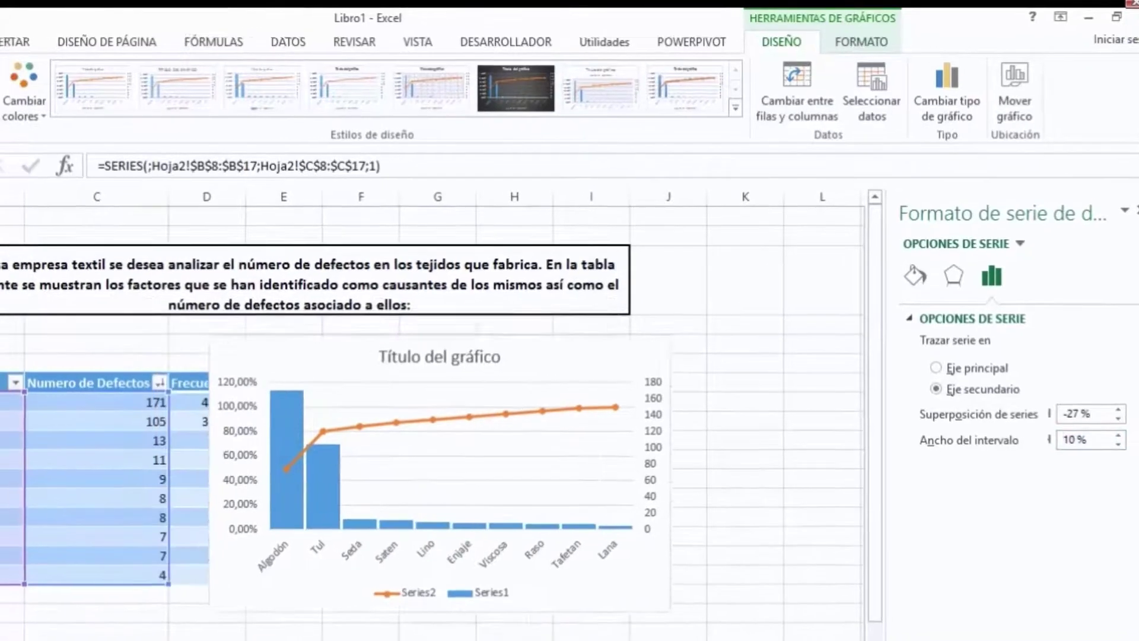
left_click_drag(359, 333, 504, 380)
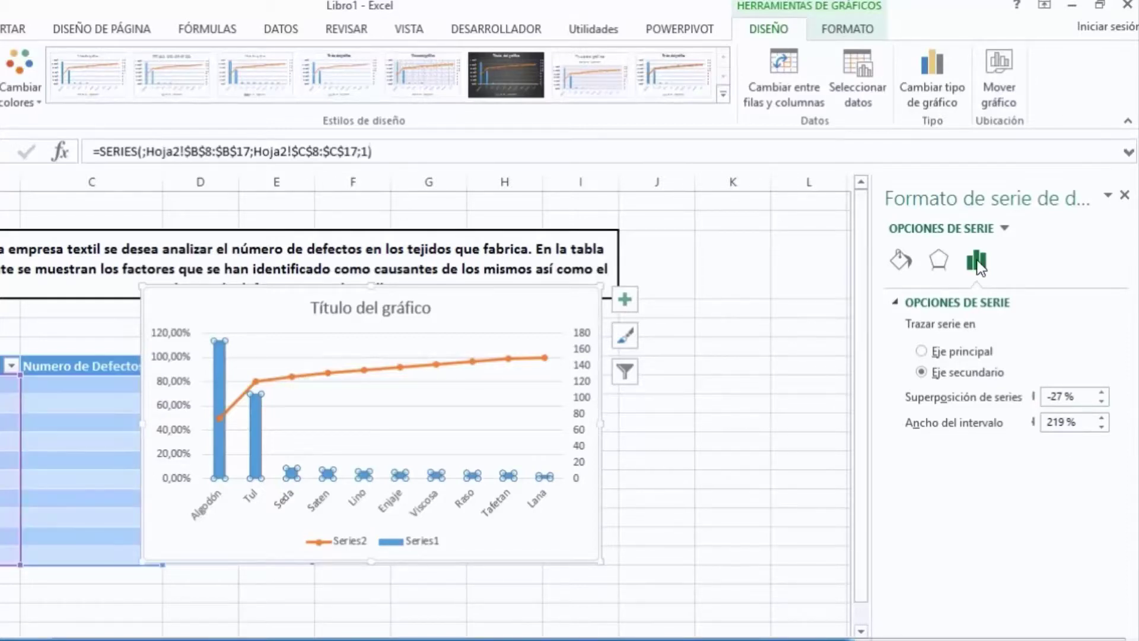
Reduce the gap width of the Series1 columns so that the bars nearly touch
left_click(1056, 423)
type("0")
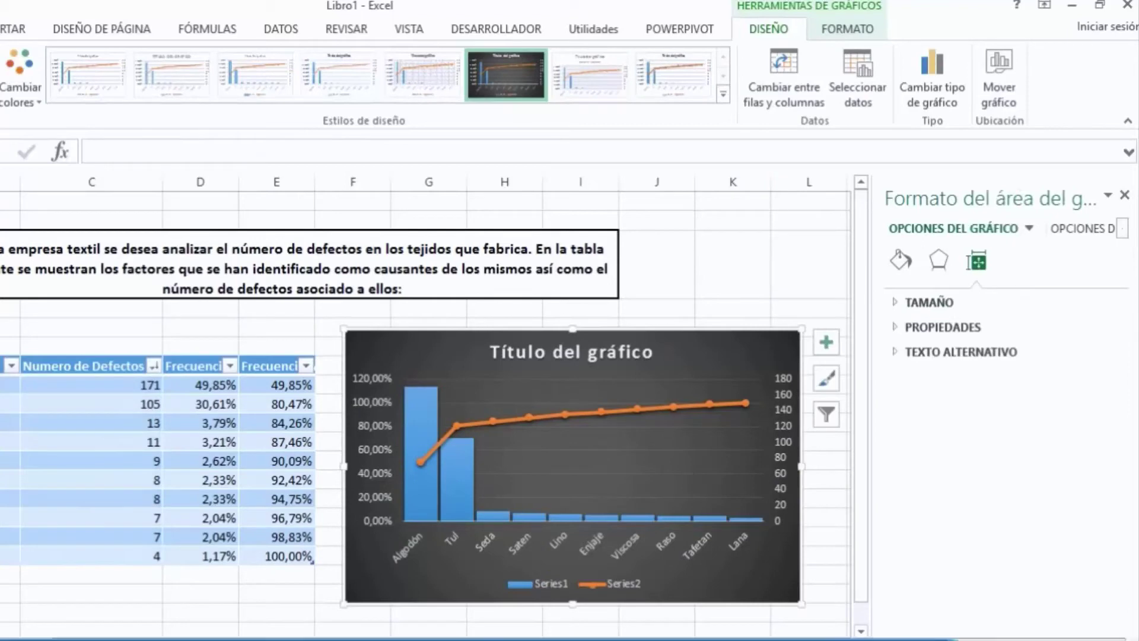
Select the title of the combined defects chart
left_click(572, 352)
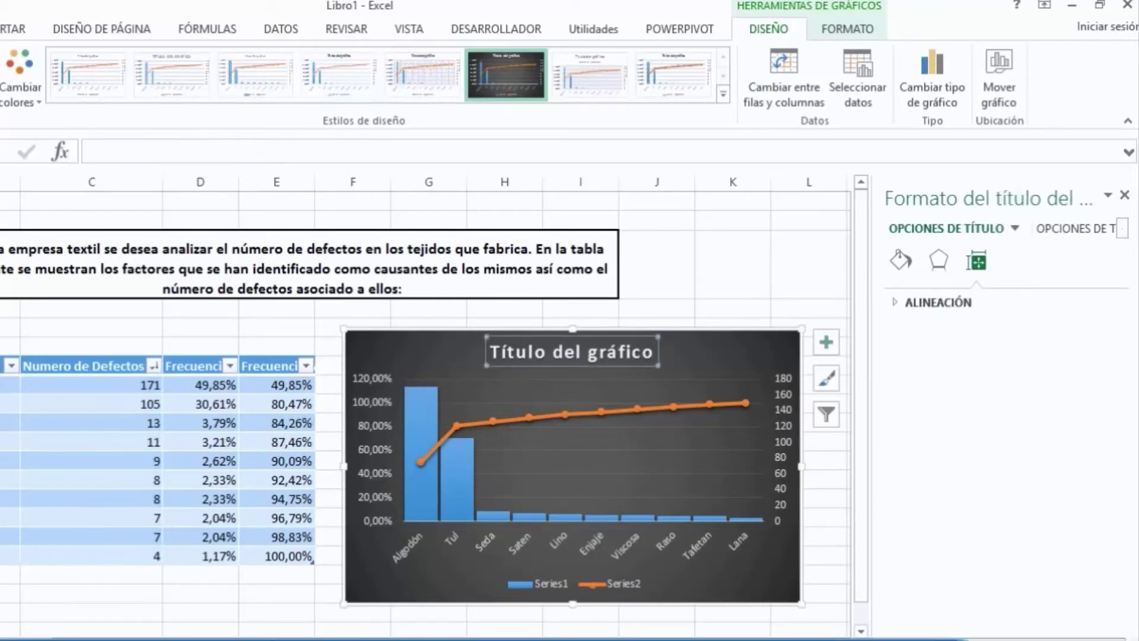